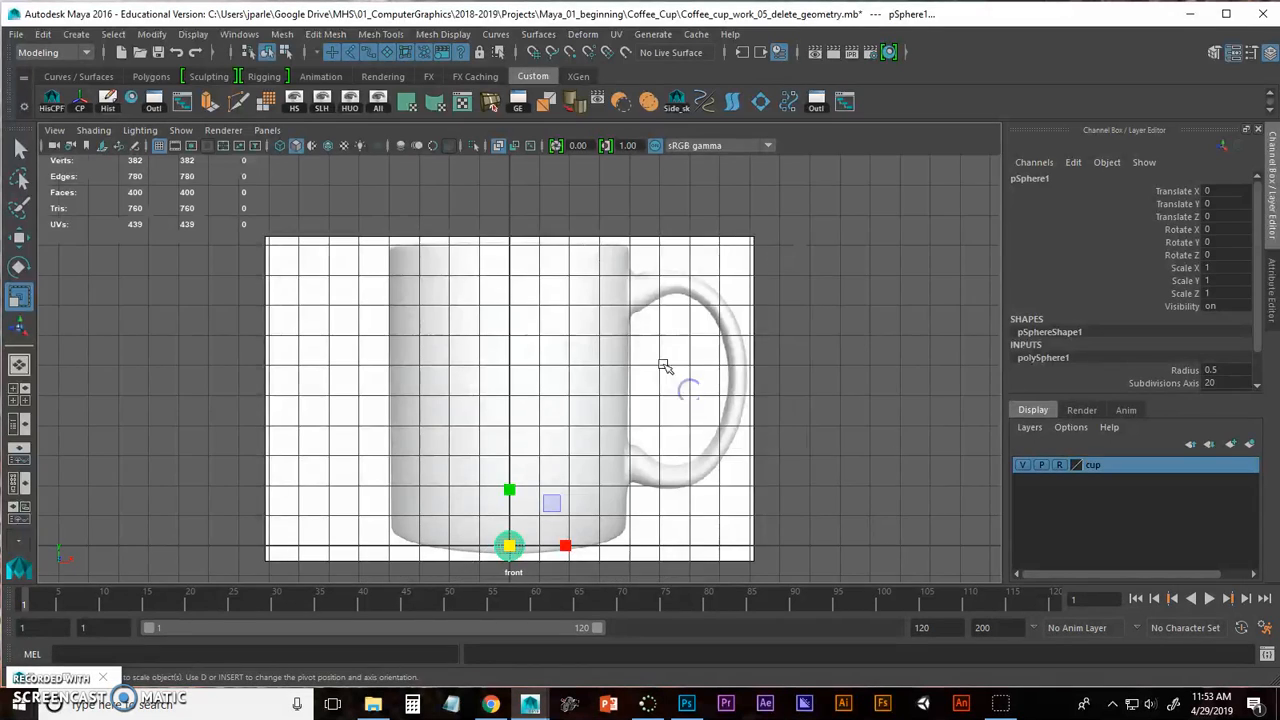
Step: Raise the sphere to Translate Y 4.977, scale it uniformly to about 7.914, and stretch its Scale Y to about 14.373
drag(510, 462, 530, 318)
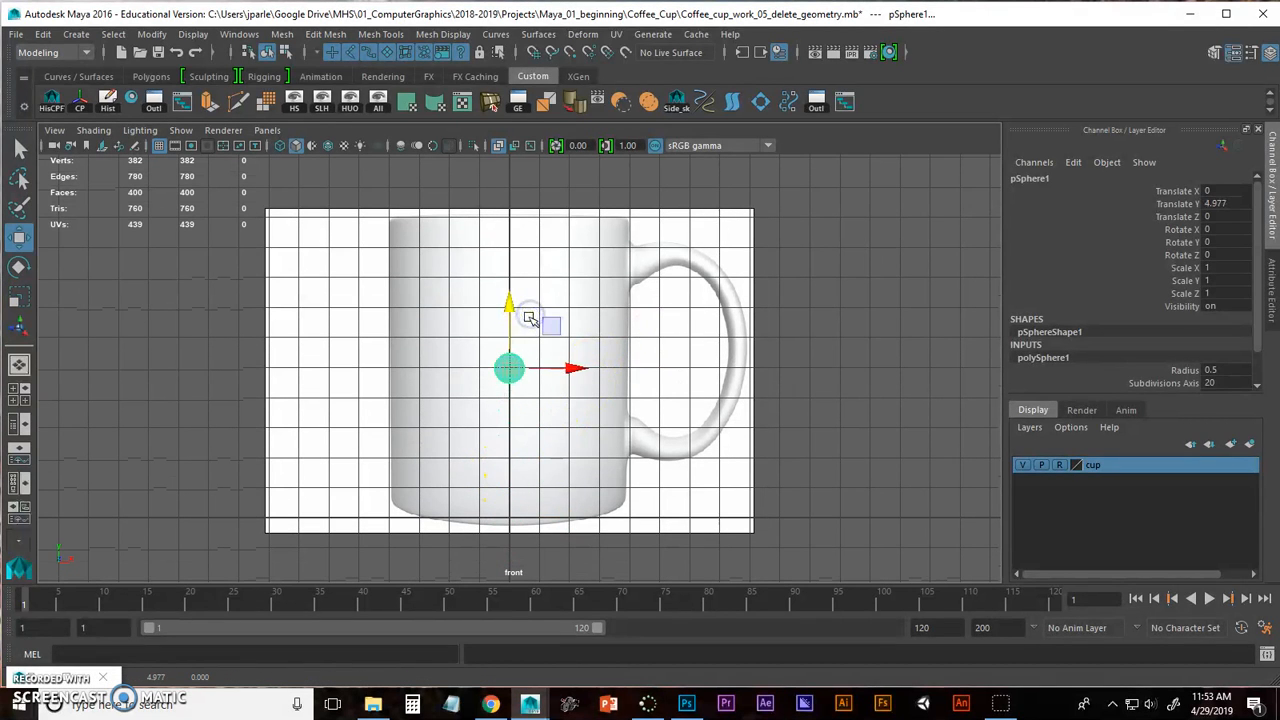
key(r)
drag(509, 368, 690, 380)
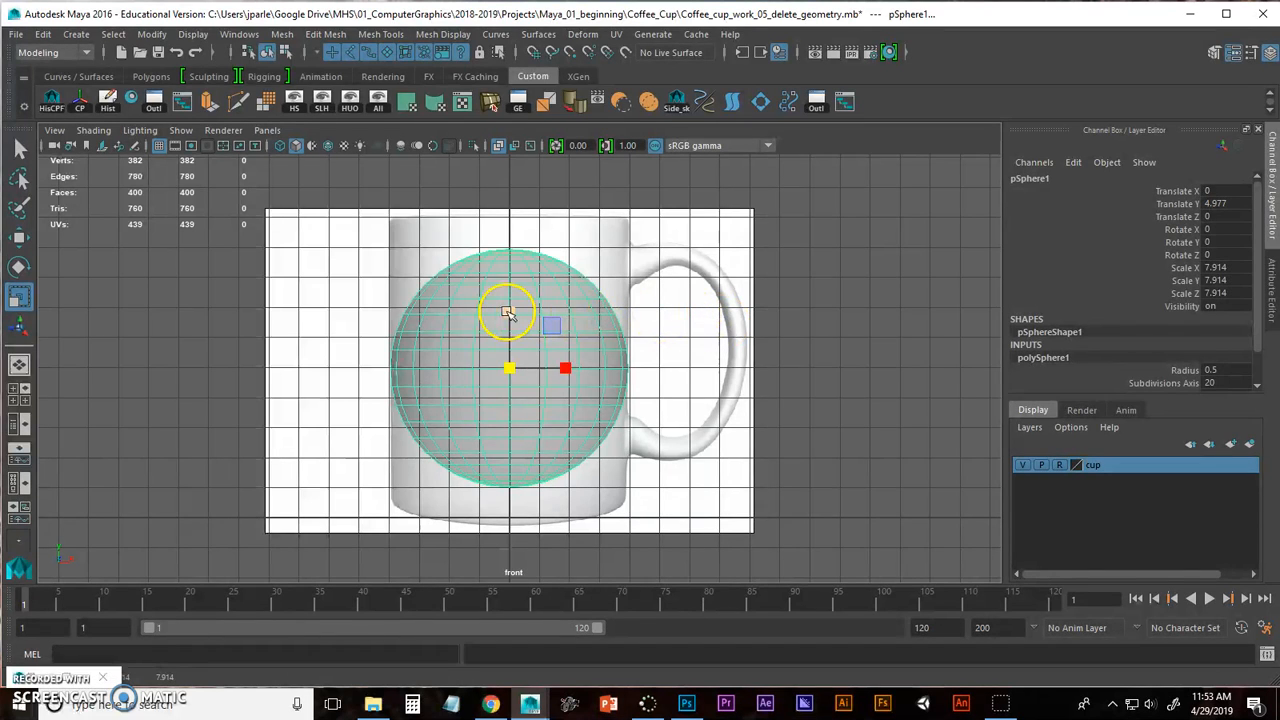
drag(508, 313, 521, 266)
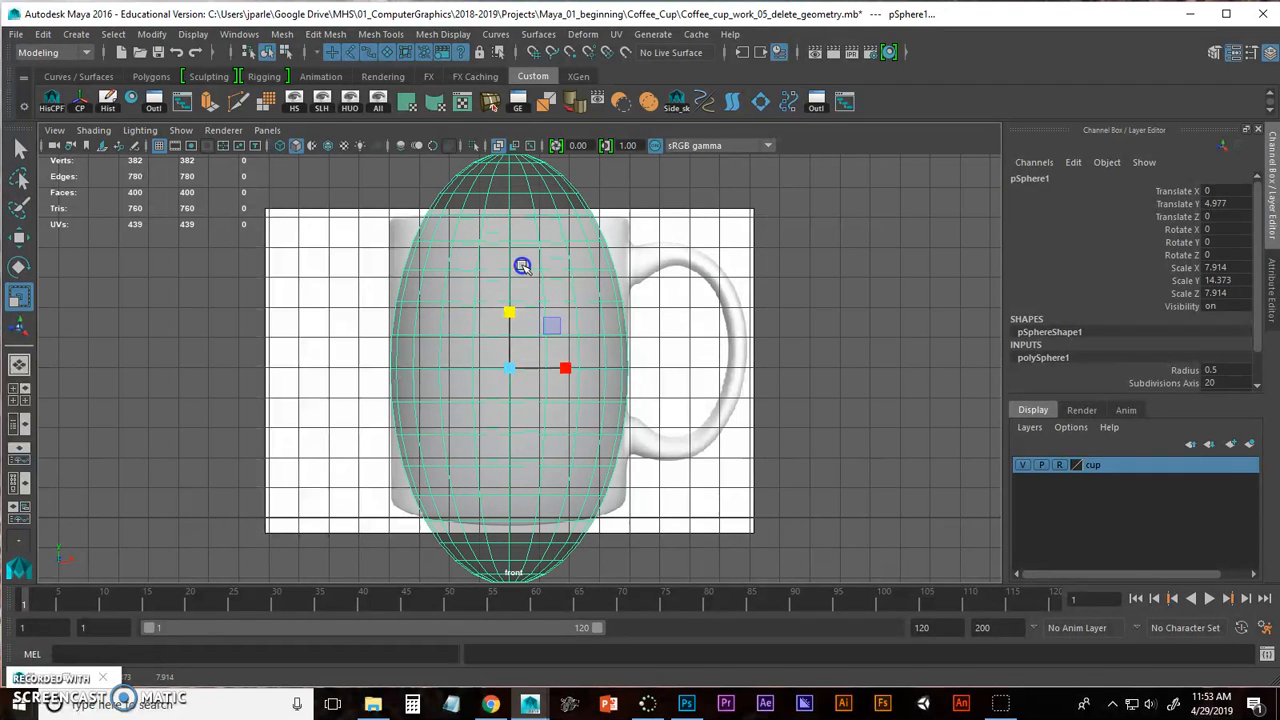
Step: Switch to vertex editing and select all the sphere's lowest vertex rows, from the cup's base line down
alt+middle_drag(645, 449, 630, 399)
alt+right_drag(630, 399, 706, 394)
alt+middle_drag(706, 394, 722, 477)
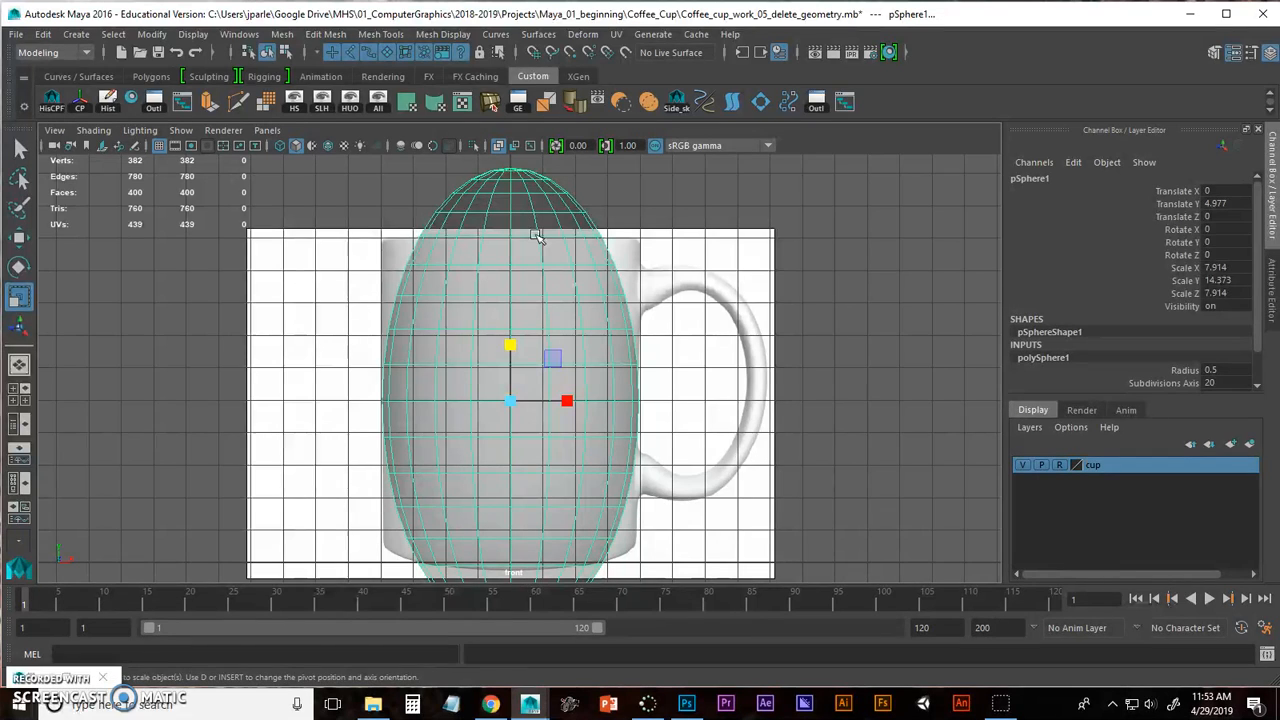
alt+middle_drag(556, 284, 565, 200)
alt+right_drag(606, 221, 594, 231)
alt+middle_drag(594, 231, 605, 252)
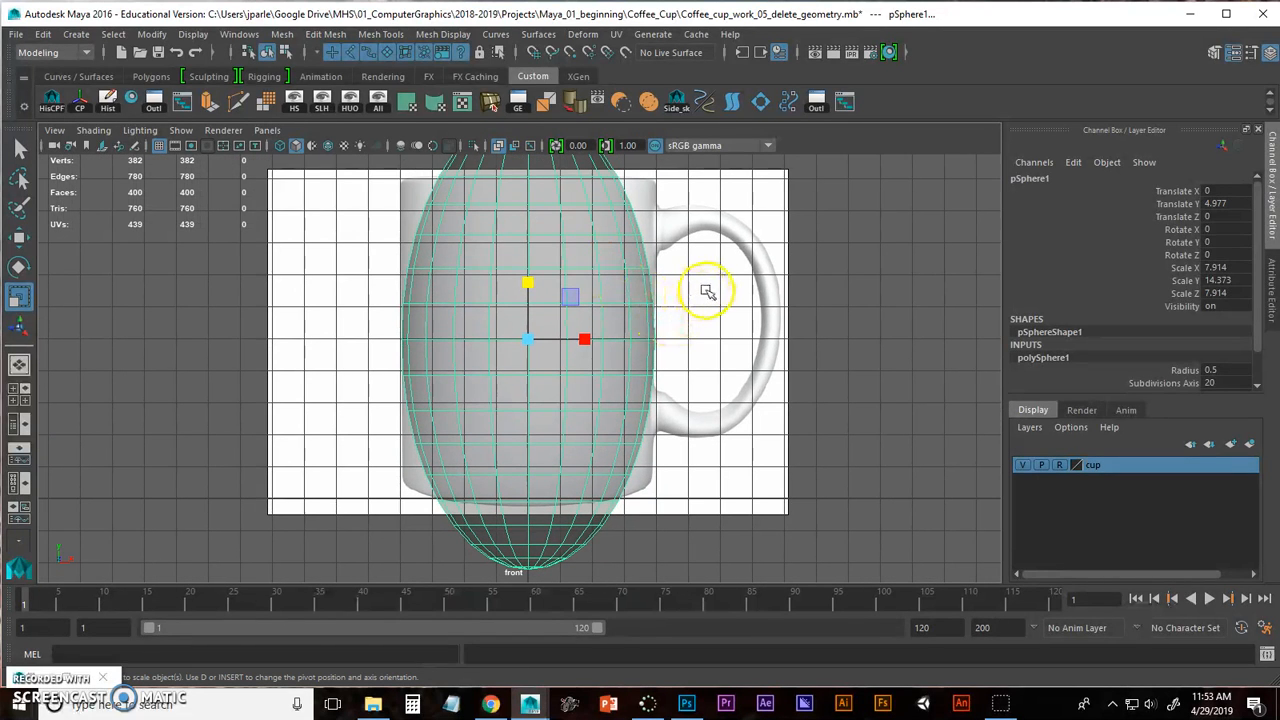
key(F9)
mouse_move(716, 298)
alt+middle_down()
mouse_move(717, 309)
mouse_move(702, 297)
alt+middle_up()
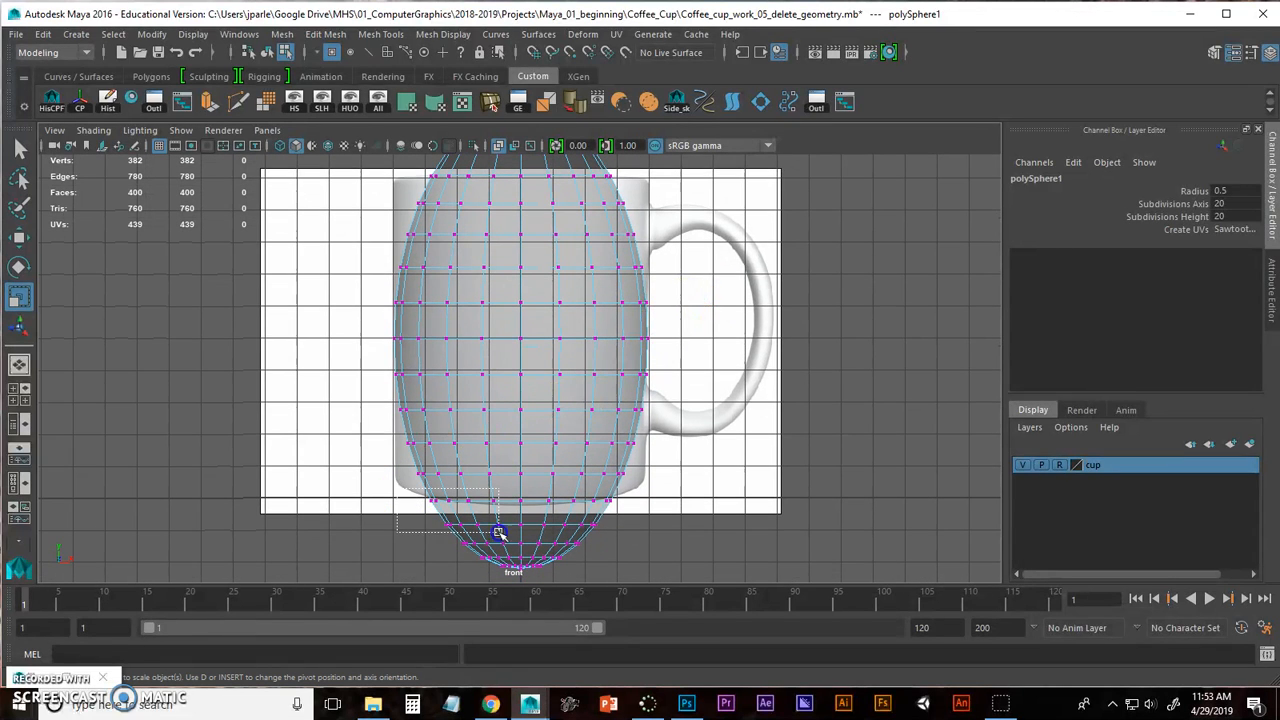
drag(665, 585, 665, 585)
alt+middle_drag(680, 500, 680, 451)
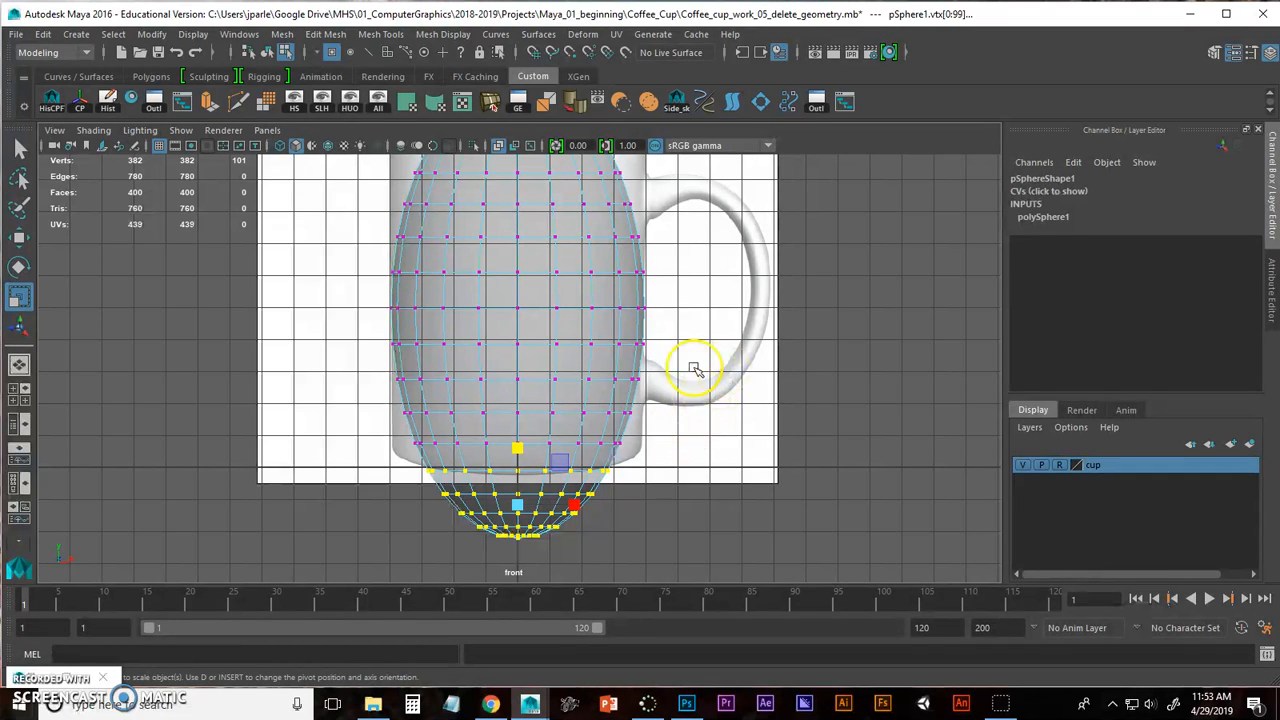
Step: Show the Move tool's settings and turn on Retain component spacing
click(1251, 56)
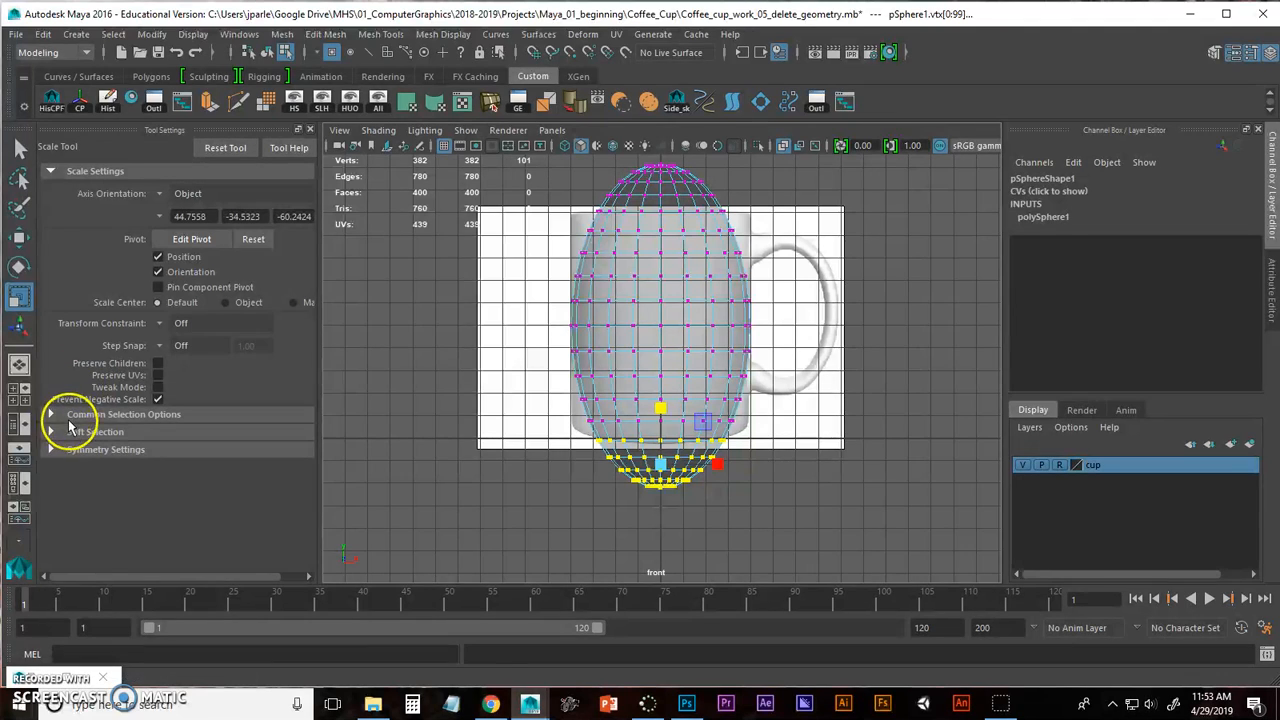
key(w)
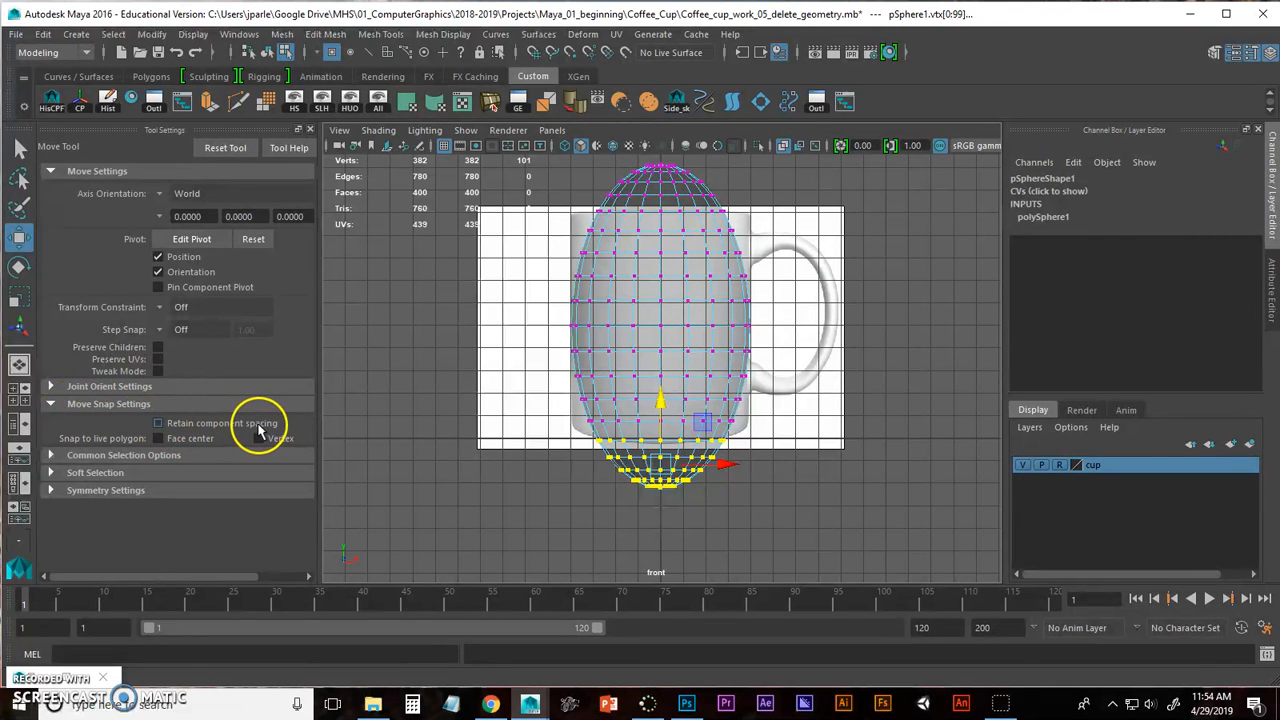
click(158, 423)
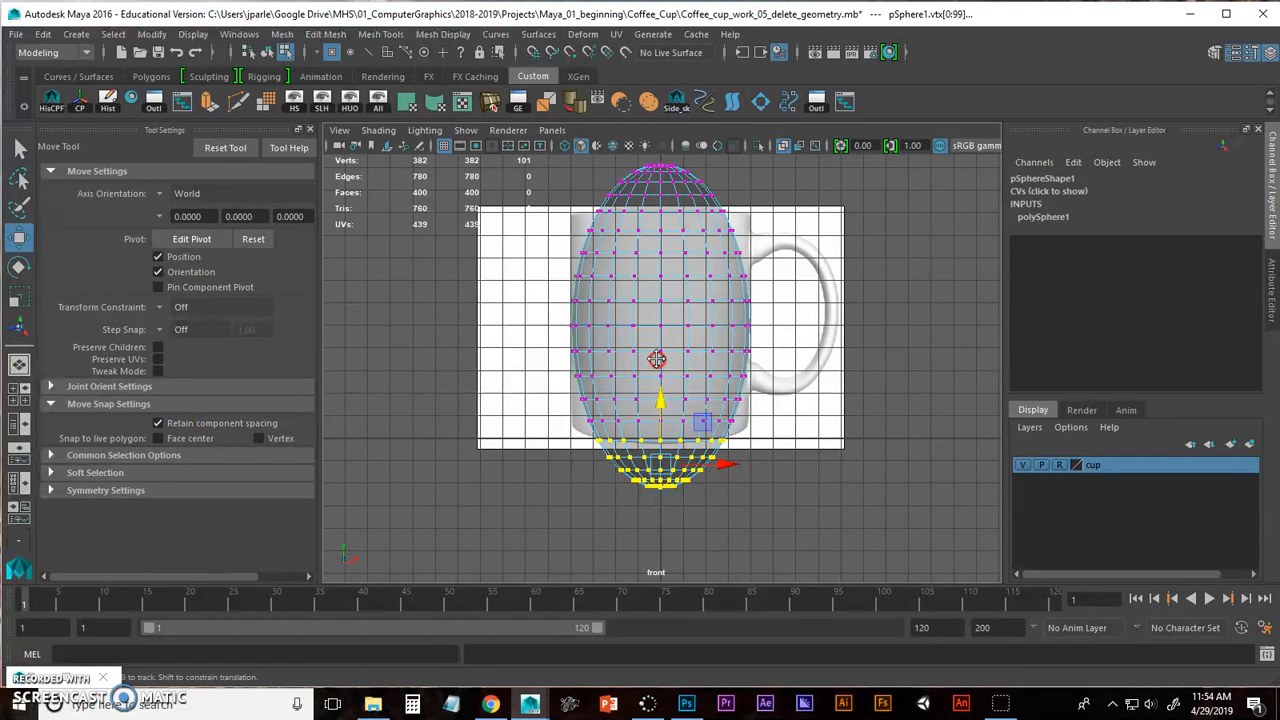
Step: Move the selected bottom vertices down below the cup and grid-snap them to Y -2 with their spacing kept
scroll(651, 360, up, 5)
alt+middle_drag(797, 369, 786, 304)
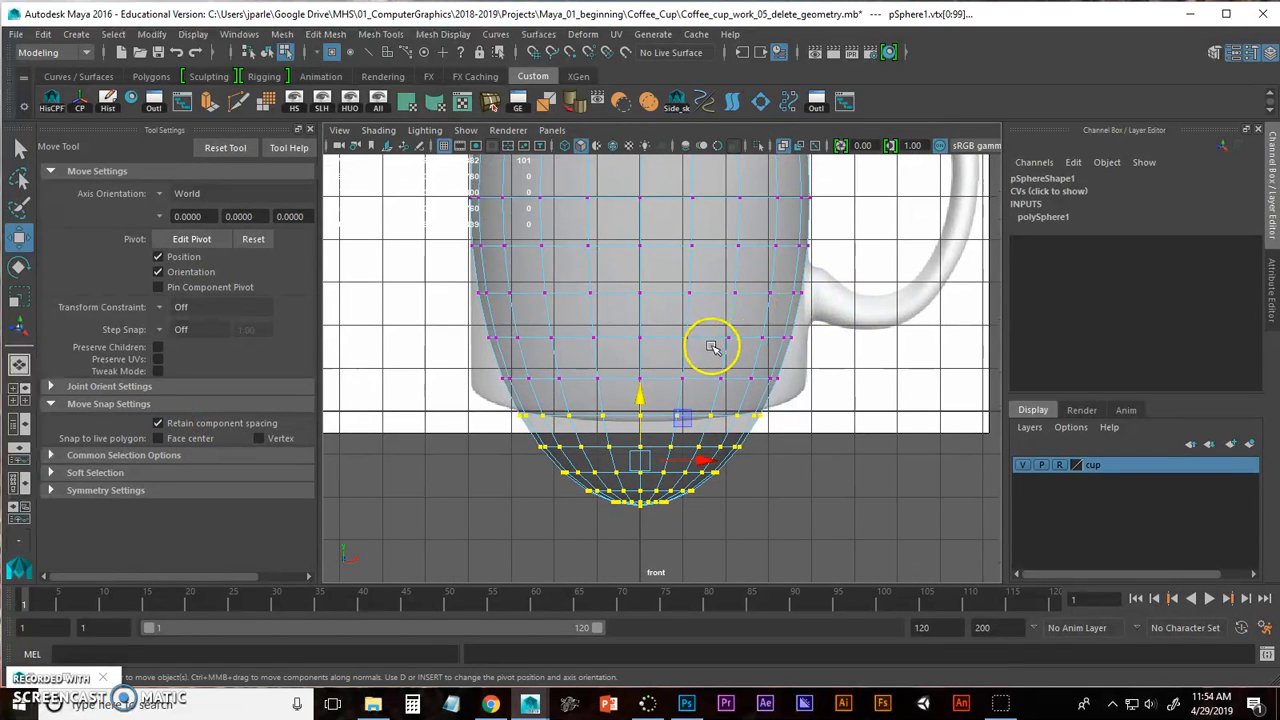
drag(637, 400, 666, 491)
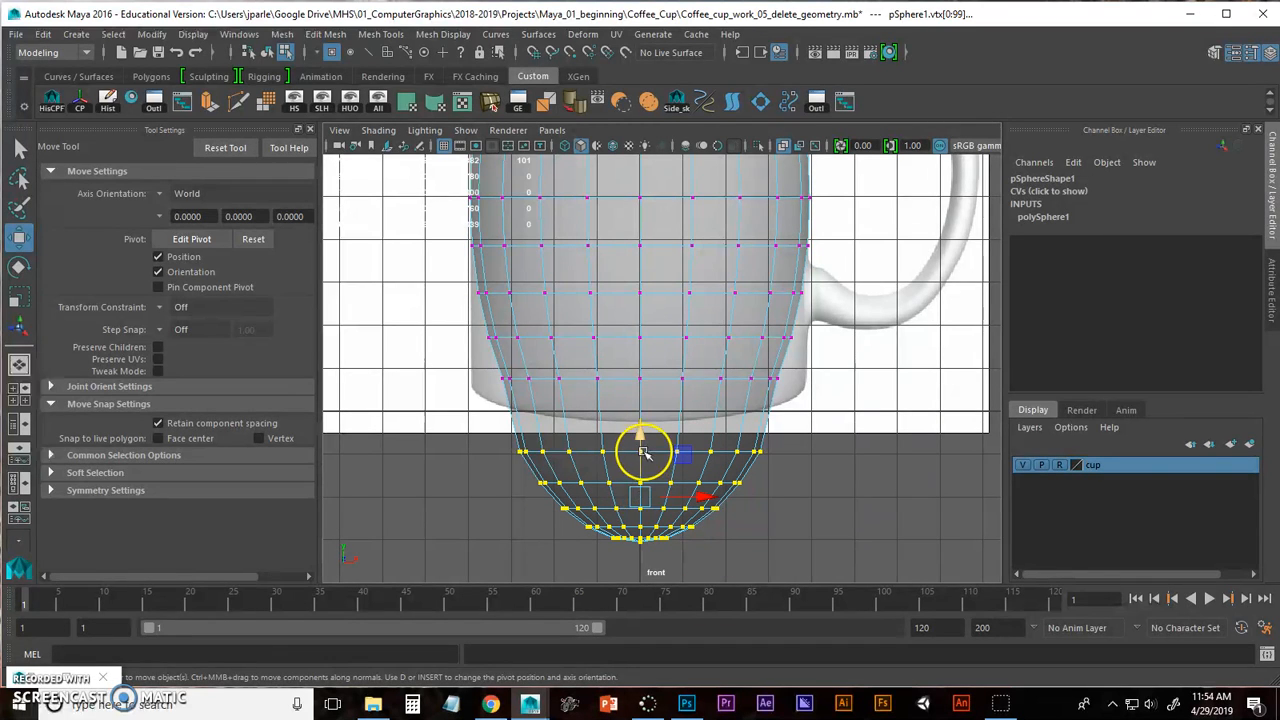
drag(640, 437, 647, 500)
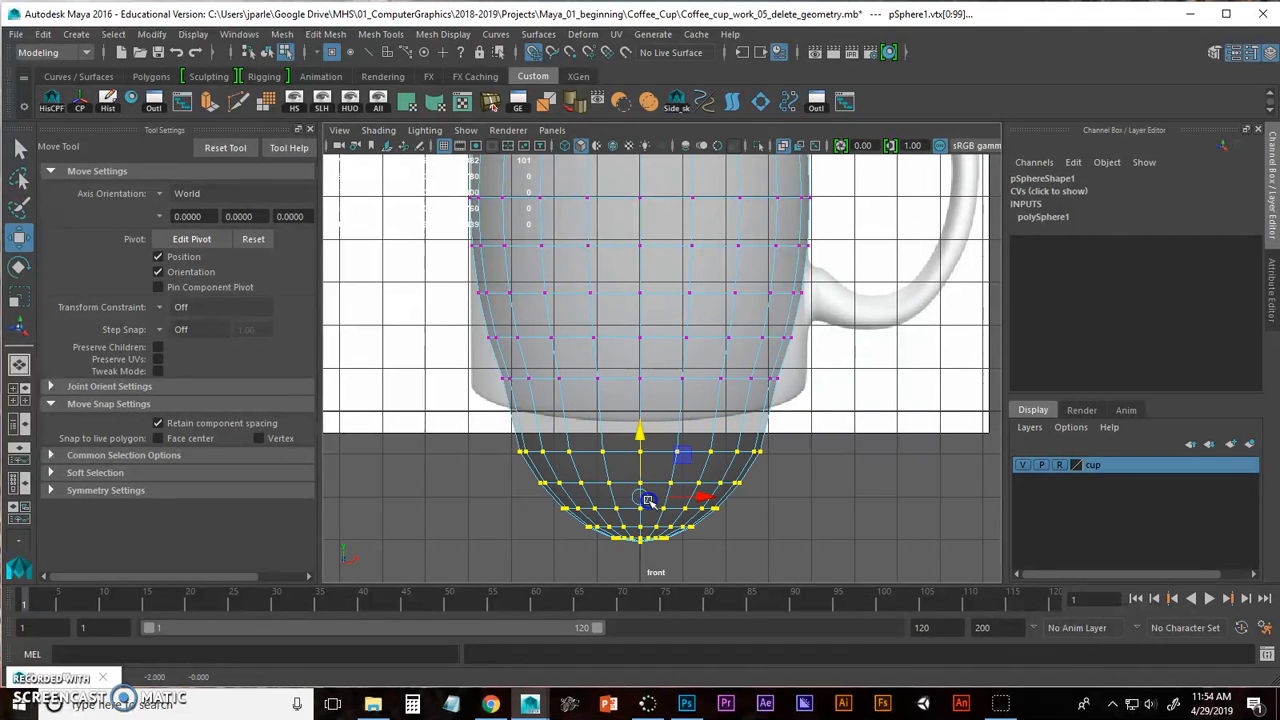
click(709, 497)
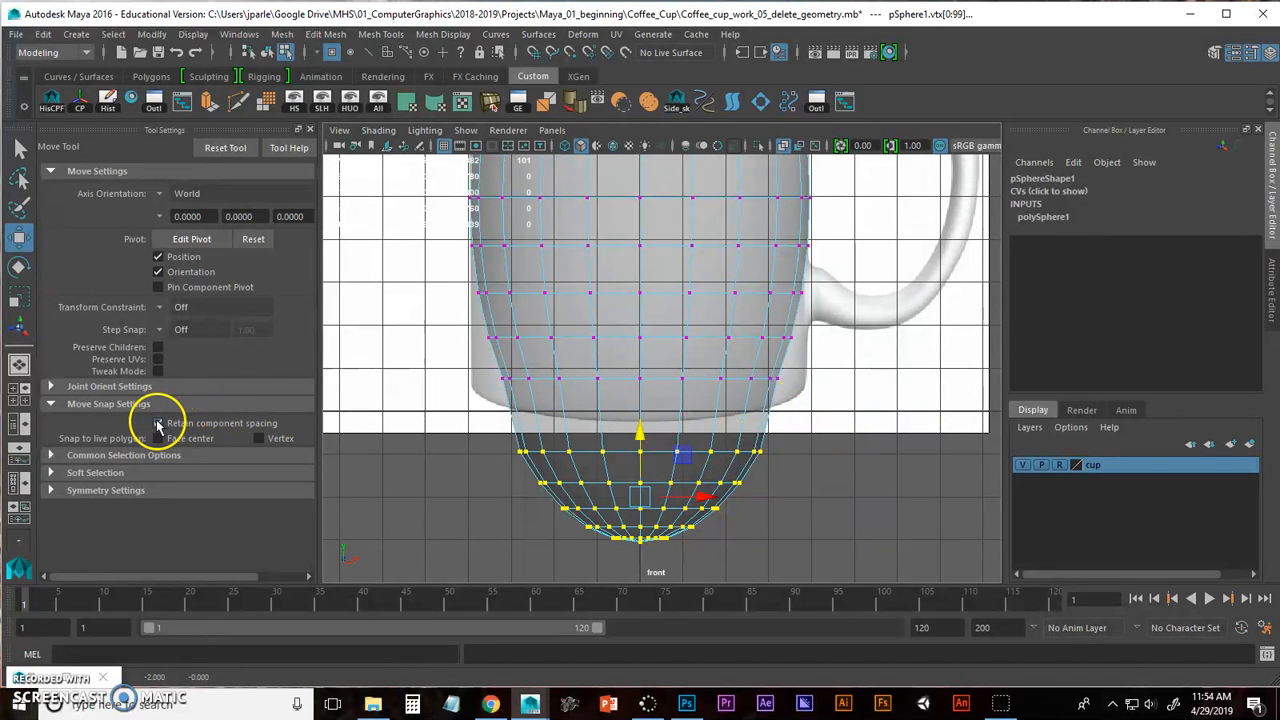
Step: Turn off Retain component spacing and grid-snap the bottom vertices vertically into one flat level at Y -2
click(643, 411)
drag(660, 412, 643, 483)
click(790, 416)
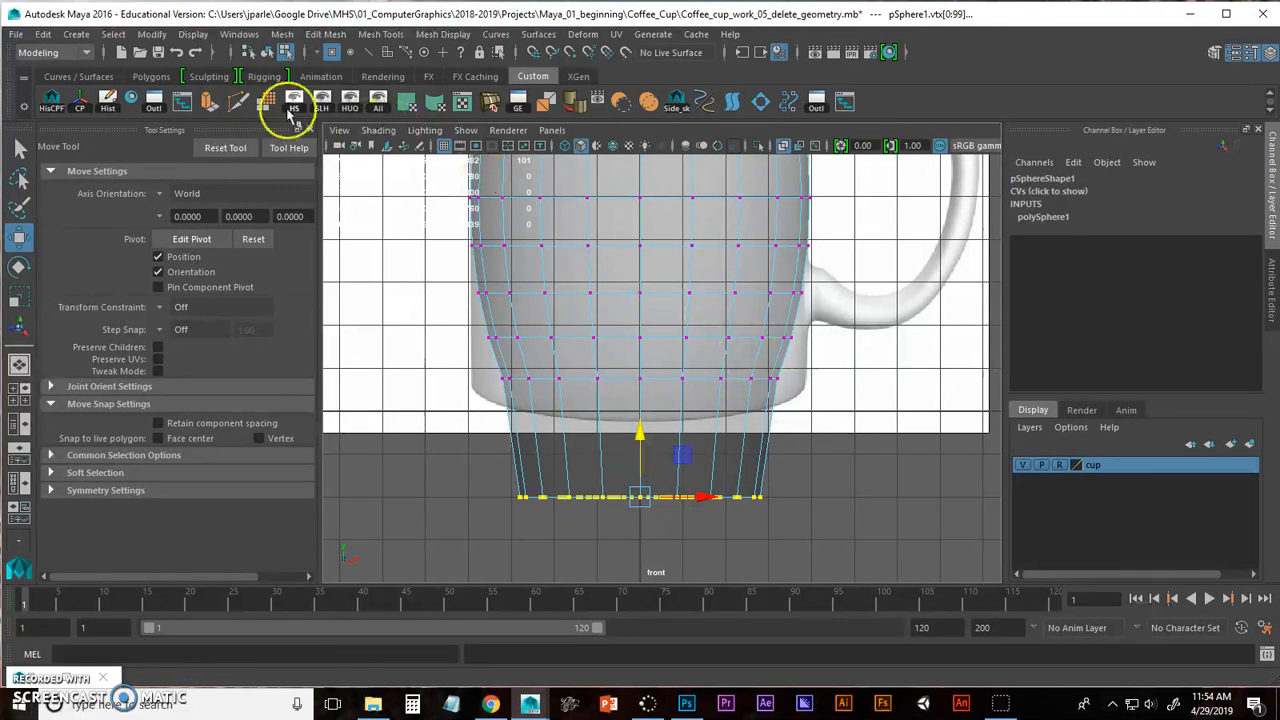
click(216, 146)
click(158, 423)
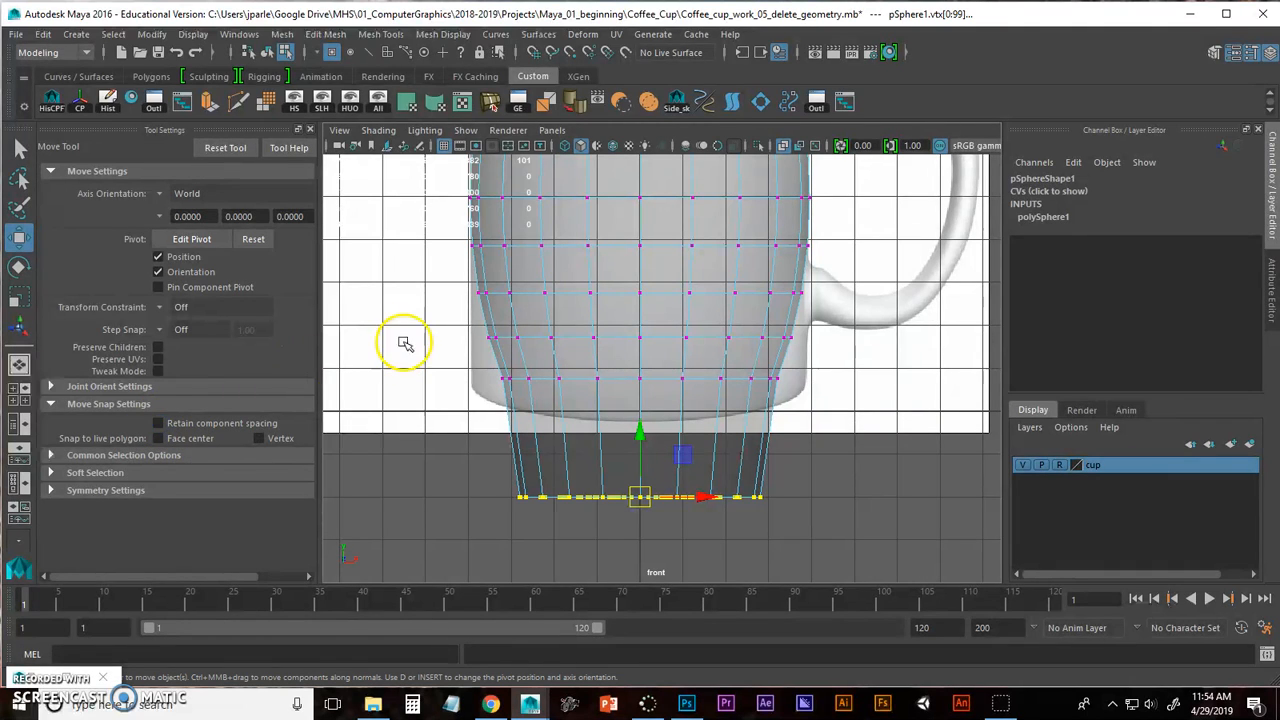
Step: Raise the flattened bottom vertices to about Y 0.2 and scale them uniformly out to the cup's width
drag(638, 442, 640, 342)
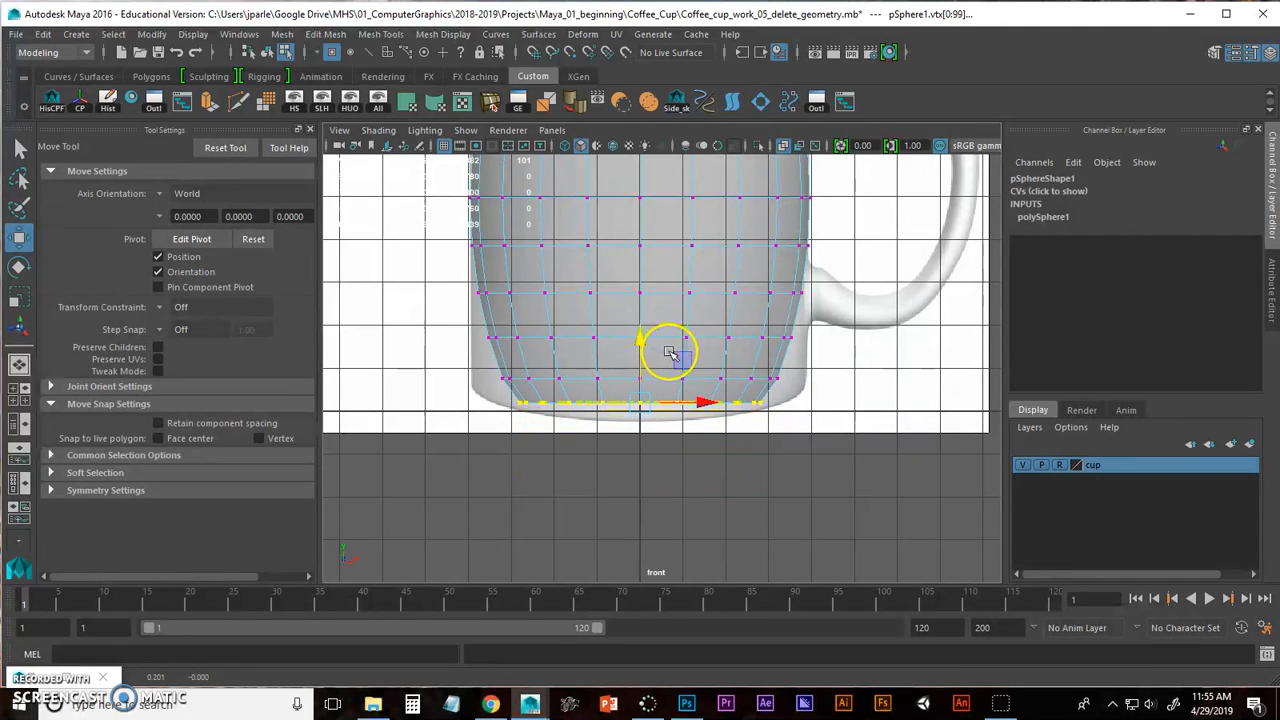
key(r)
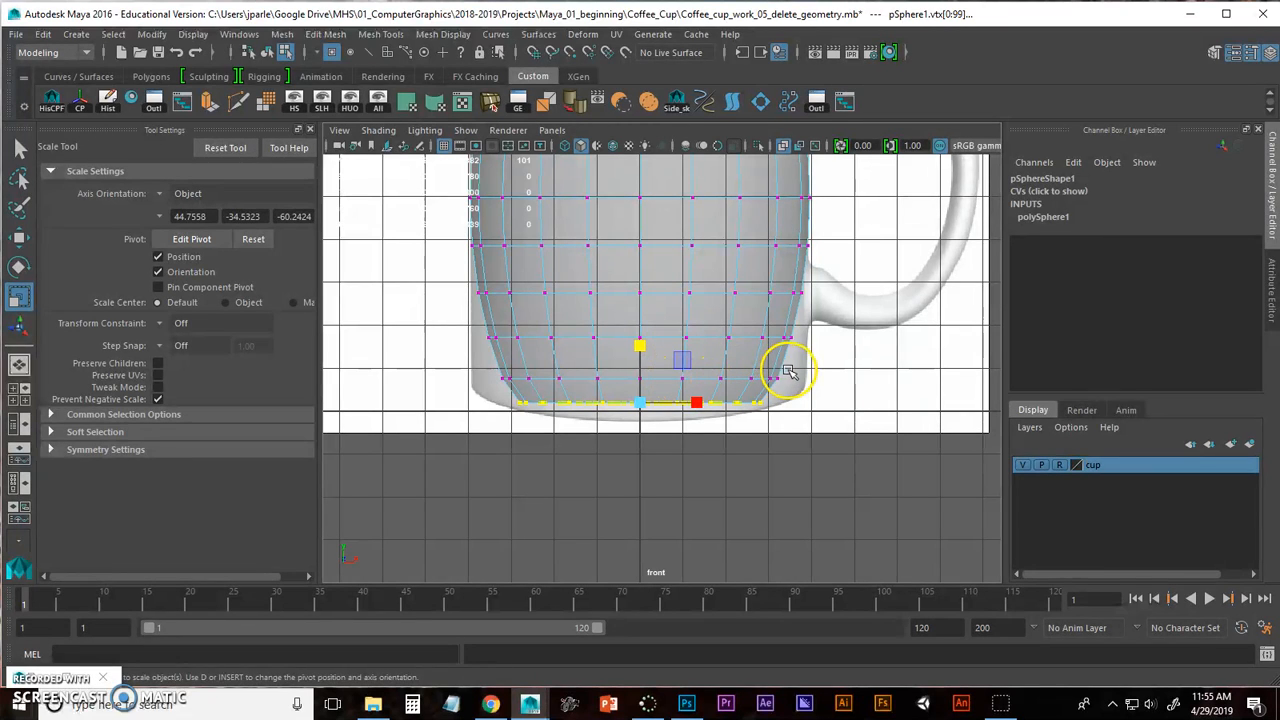
click(309, 129)
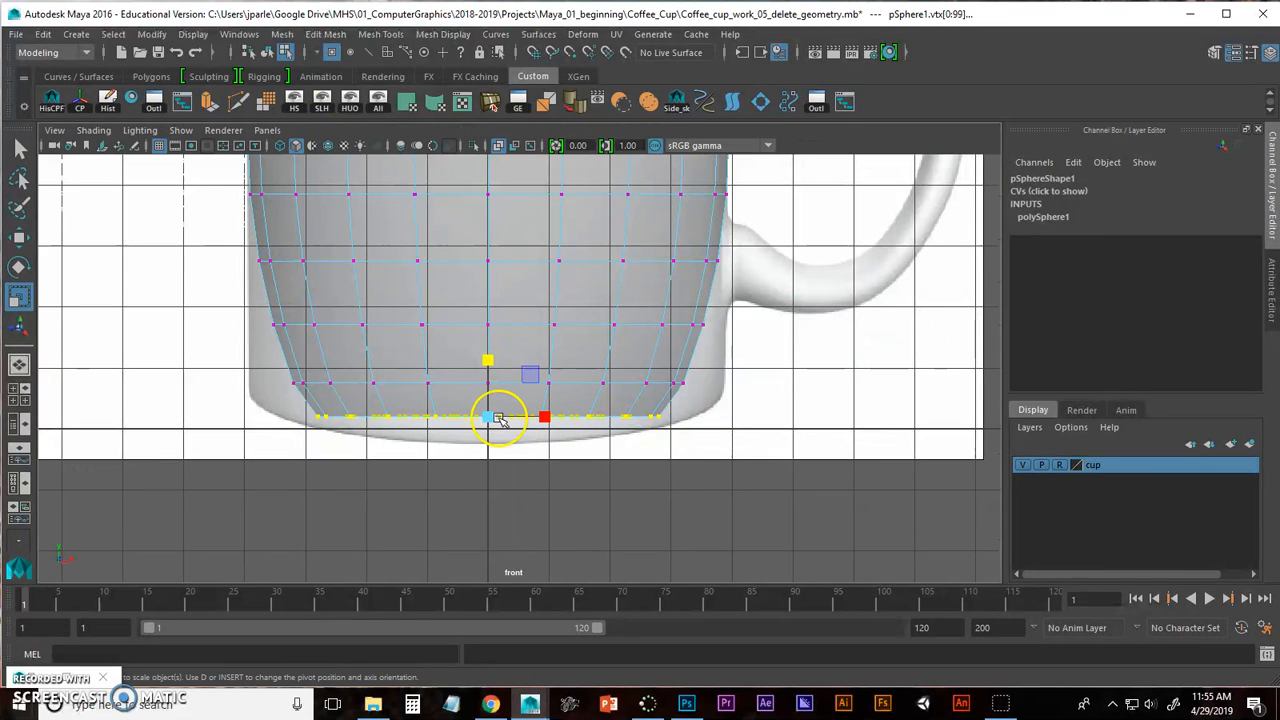
drag(487, 416, 580, 428)
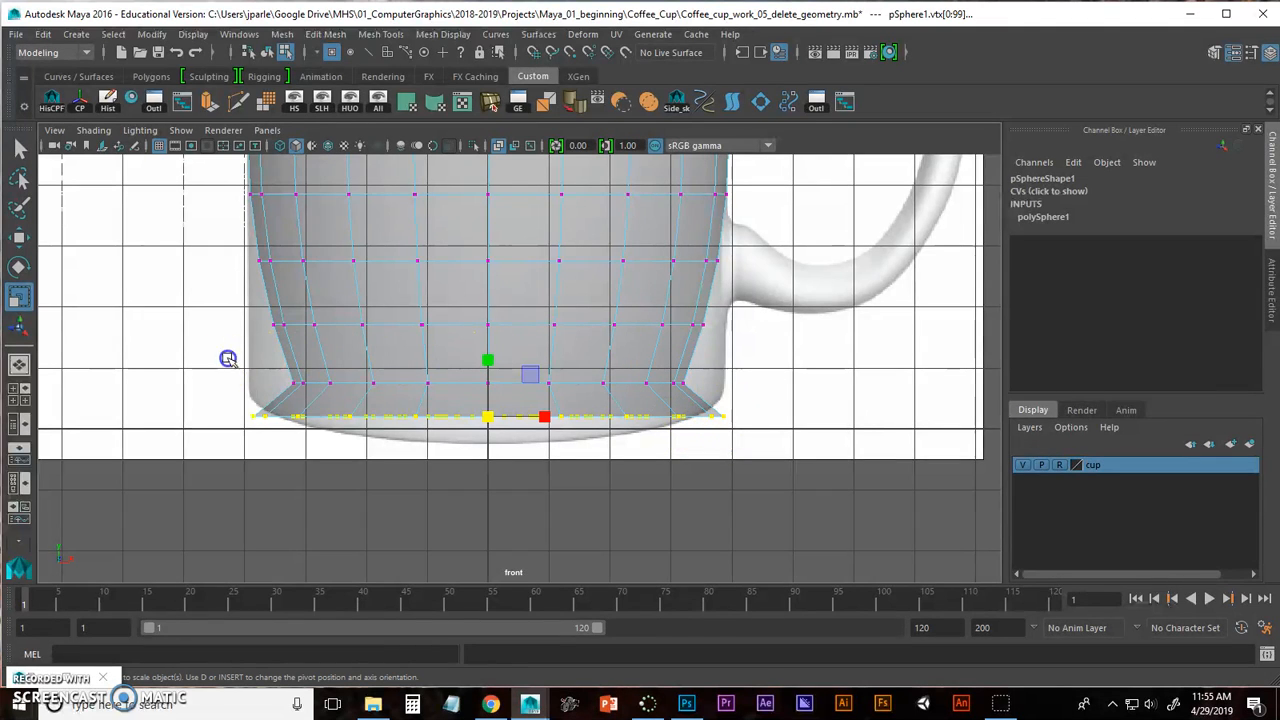
Step: Scale the first two vertex rows above the flattened base outward to match the cup's sides
drag(711, 392, 711, 392)
drag(490, 384, 551, 378)
drag(239, 302, 739, 349)
drag(493, 325, 527, 323)
Step: Scale the third and fourth vertex rows above the base outward to line up with the cup's sides
alt+middle_drag(629, 300, 619, 405)
drag(328, 356, 230, 348)
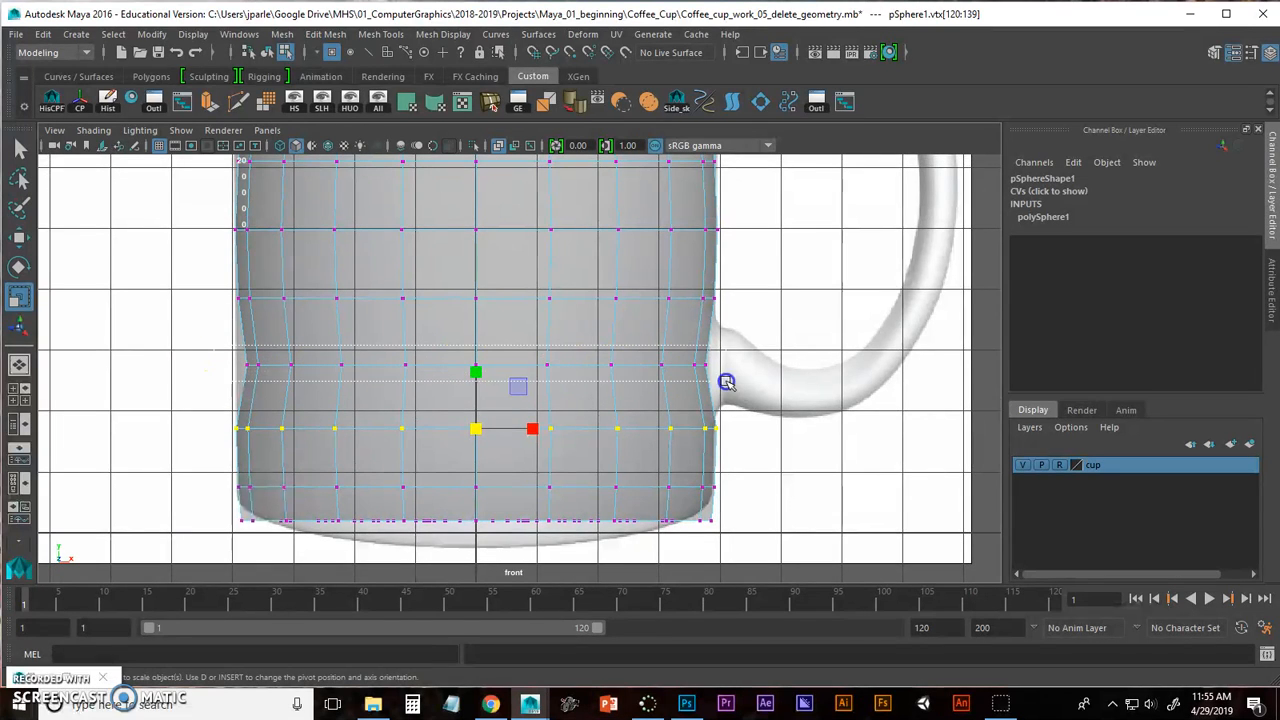
drag(726, 382, 726, 382)
drag(482, 366, 497, 364)
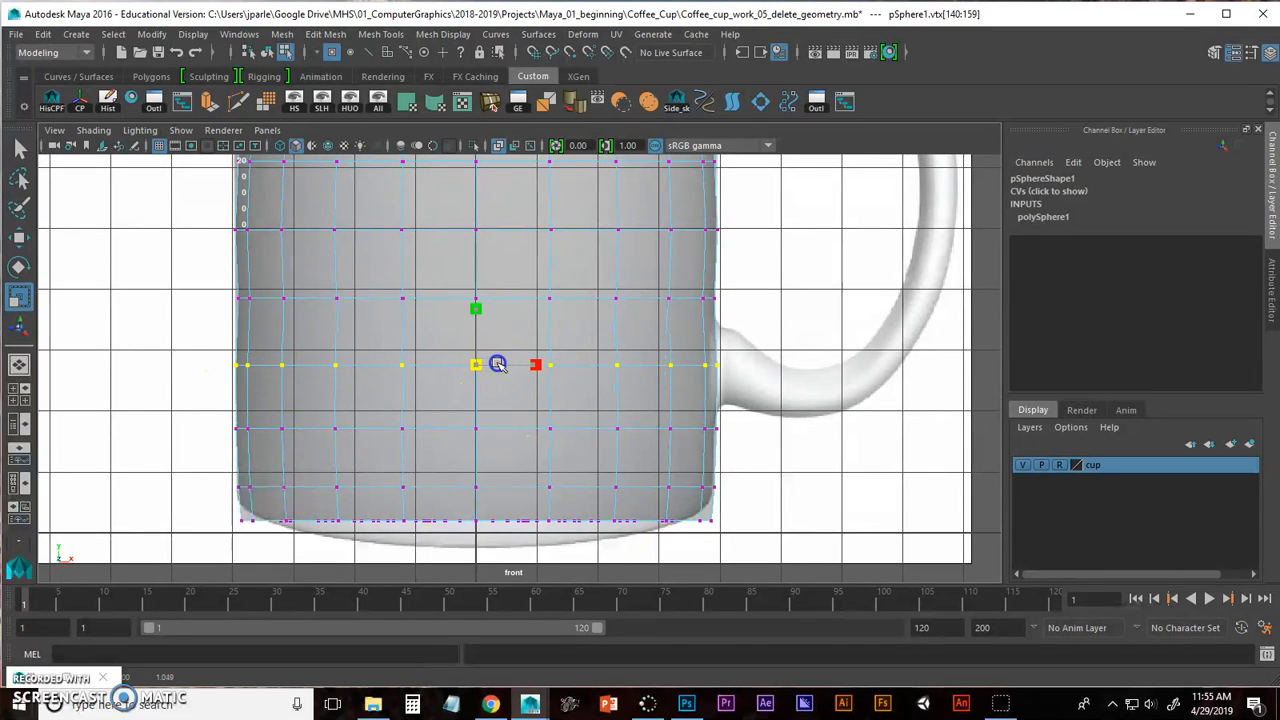
drag(216, 277, 738, 322)
drag(483, 300, 487, 301)
Step: Fit the vertex rows around the upper middle of the cup to its side edges by scaling them
alt+middle_drag(529, 278, 522, 448)
drag(606, 356, 740, 374)
drag(478, 351, 476, 352)
drag(225, 267, 713, 306)
drag(462, 283, 486, 283)
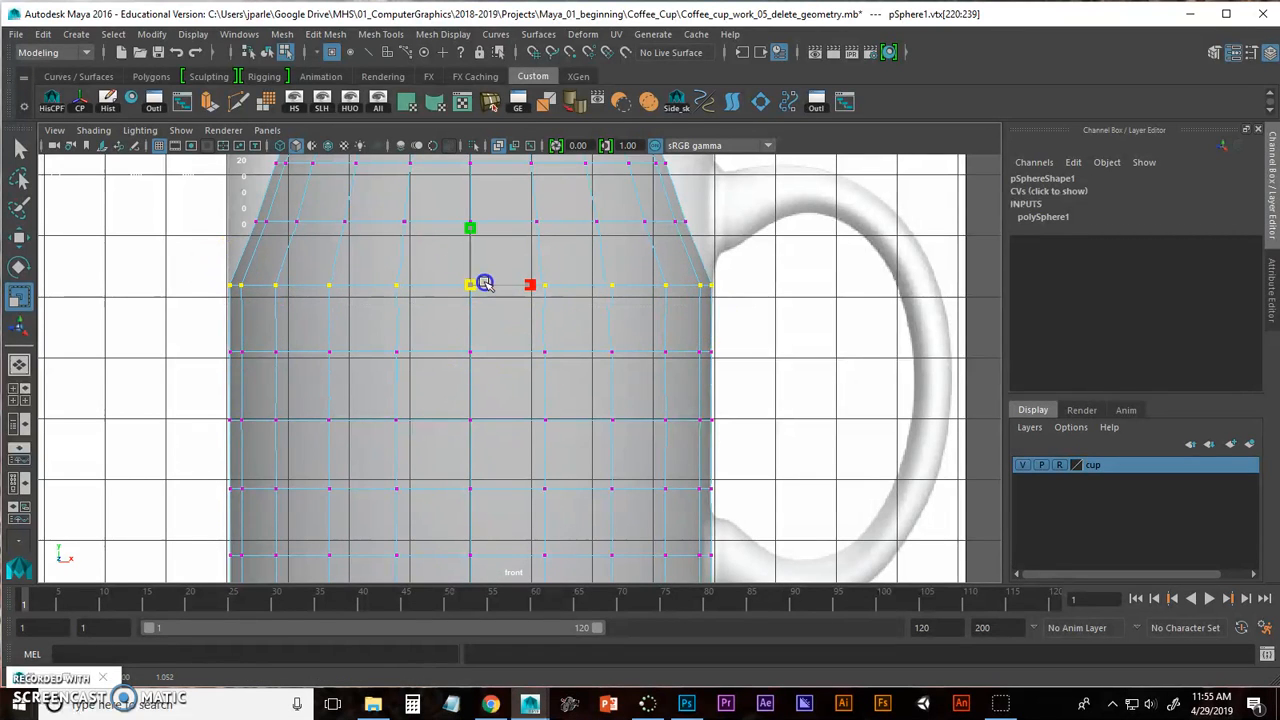
Step: Widen the next two vertex rows, around the handle's upper joint, to the full width of the cup
alt+middle_drag(563, 257, 547, 387)
drag(240, 334, 650, 360)
drag(466, 354, 497, 349)
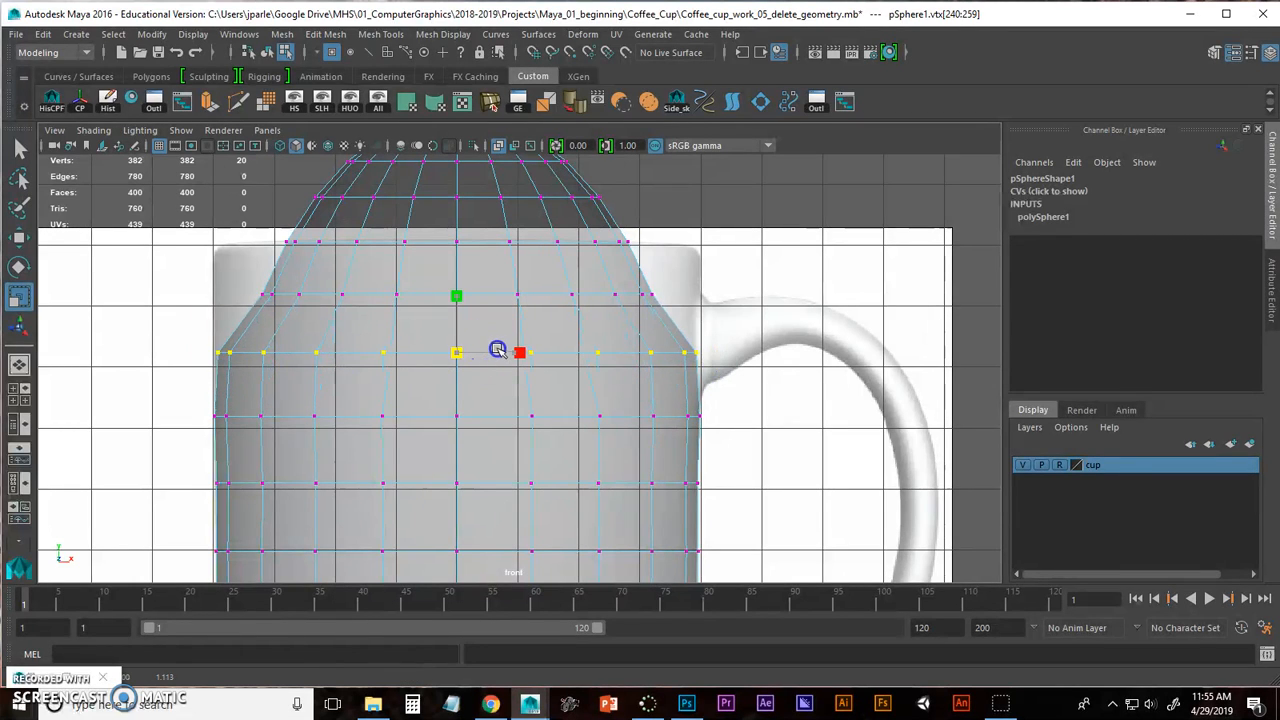
drag(231, 280, 427, 309)
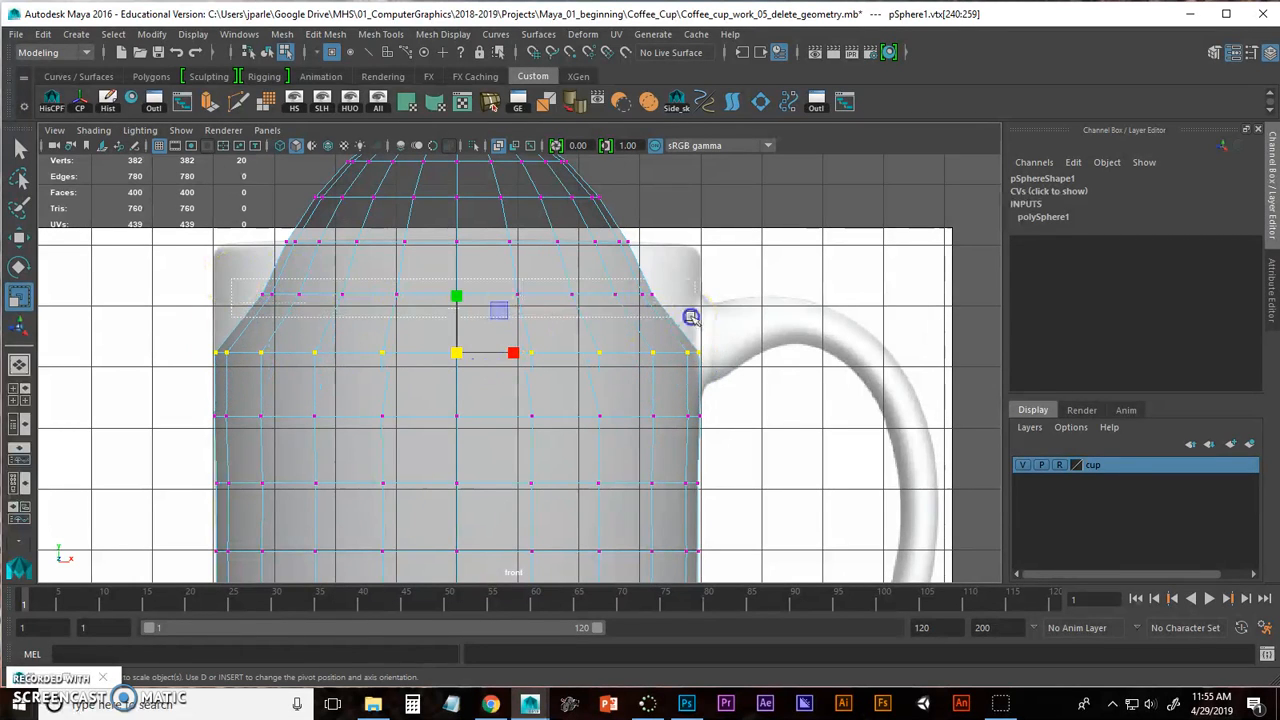
drag(691, 317, 692, 318)
drag(466, 294, 527, 290)
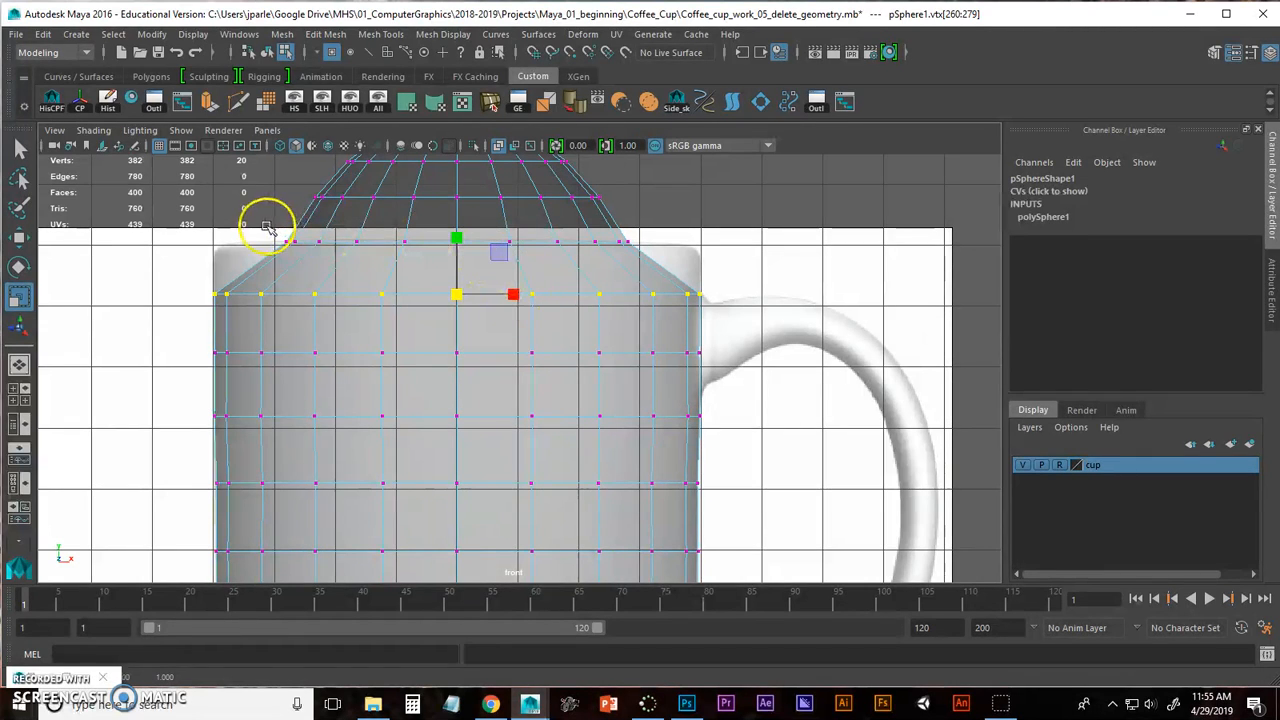
Step: Widen the vertex row near the cup's rim to the cup's full width and lower it slightly below the rim
drag(264, 224, 650, 258)
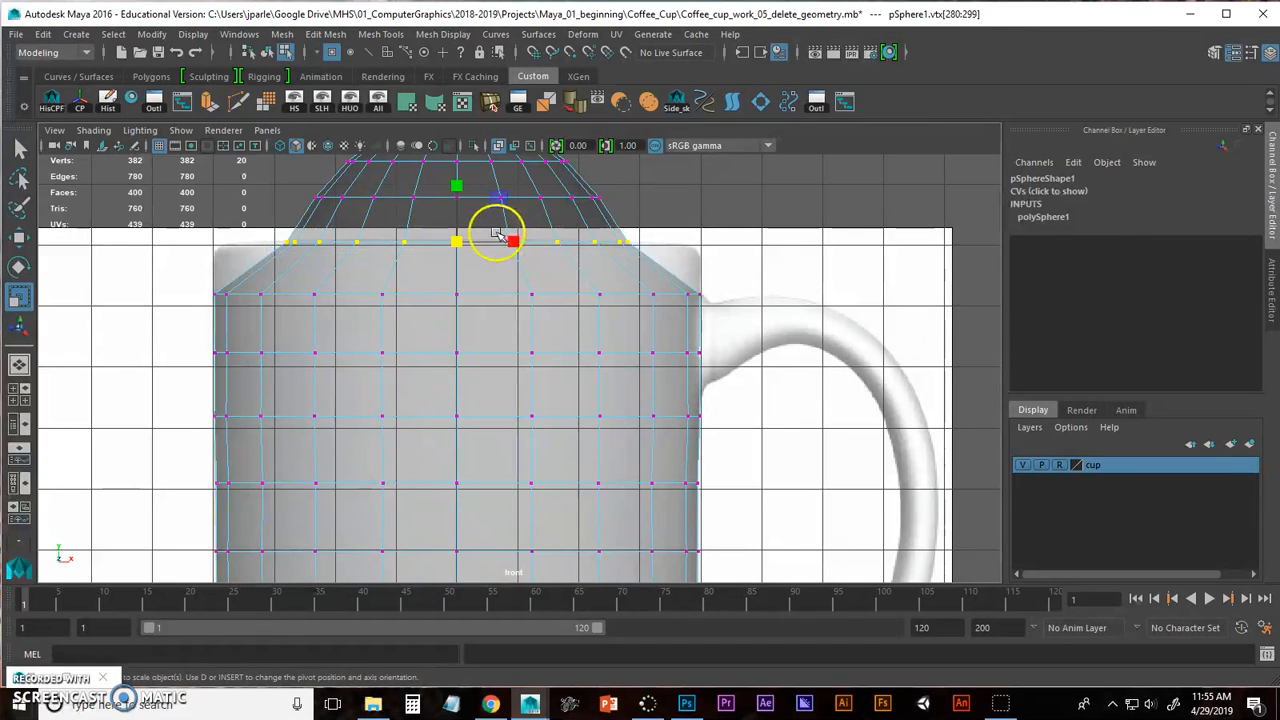
drag(513, 243, 566, 246)
alt+middle_drag(597, 249, 592, 297)
alt+right_drag(592, 298, 717, 282)
alt+middle_drag(717, 282, 721, 299)
alt+right_drag(721, 299, 794, 314)
key(w)
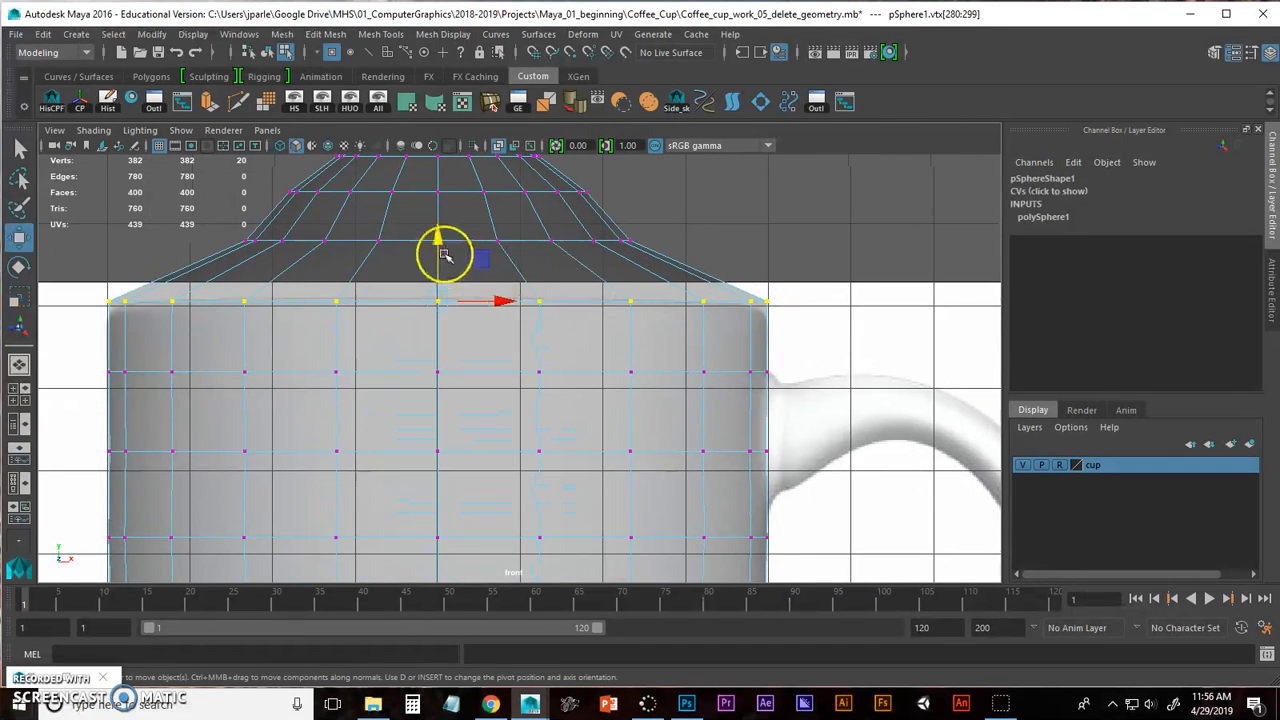
drag(441, 240, 446, 252)
alt+middle_drag(555, 234, 577, 260)
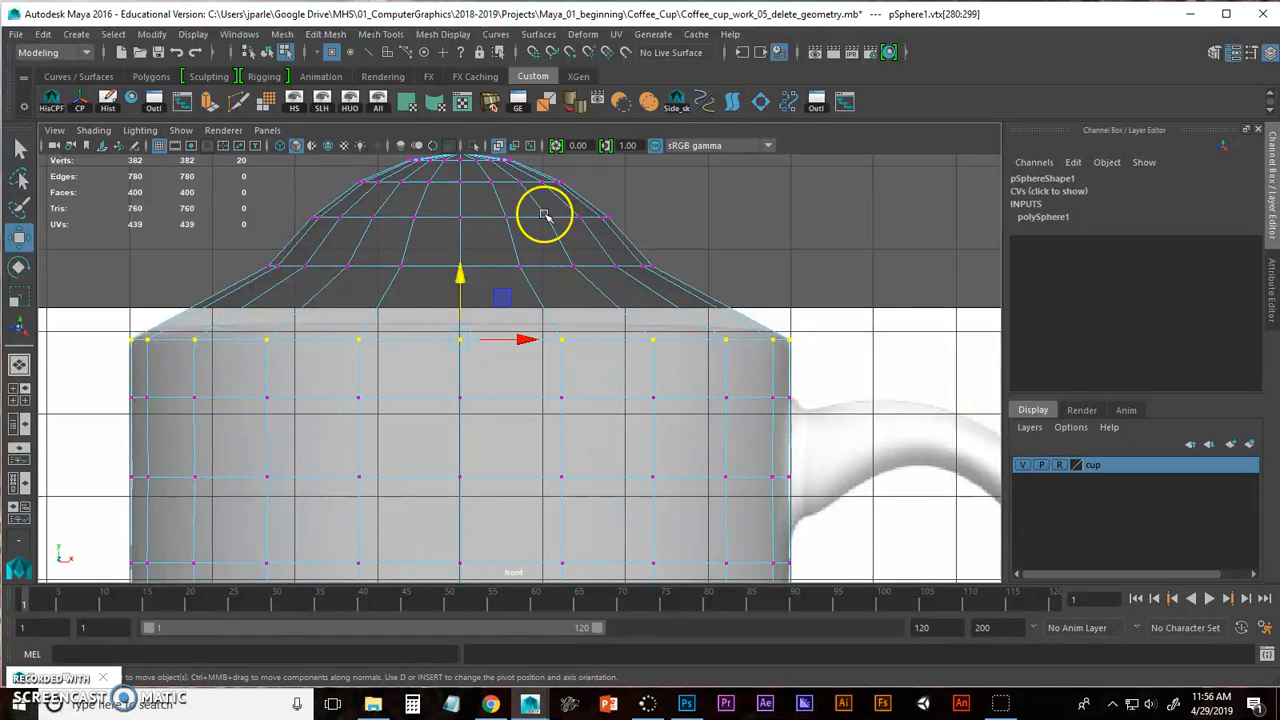
Step: Scale the next vertex row up by about 1.63, slightly narrower than the cup, and lower it to about Y 10
drag(232, 249, 690, 299)
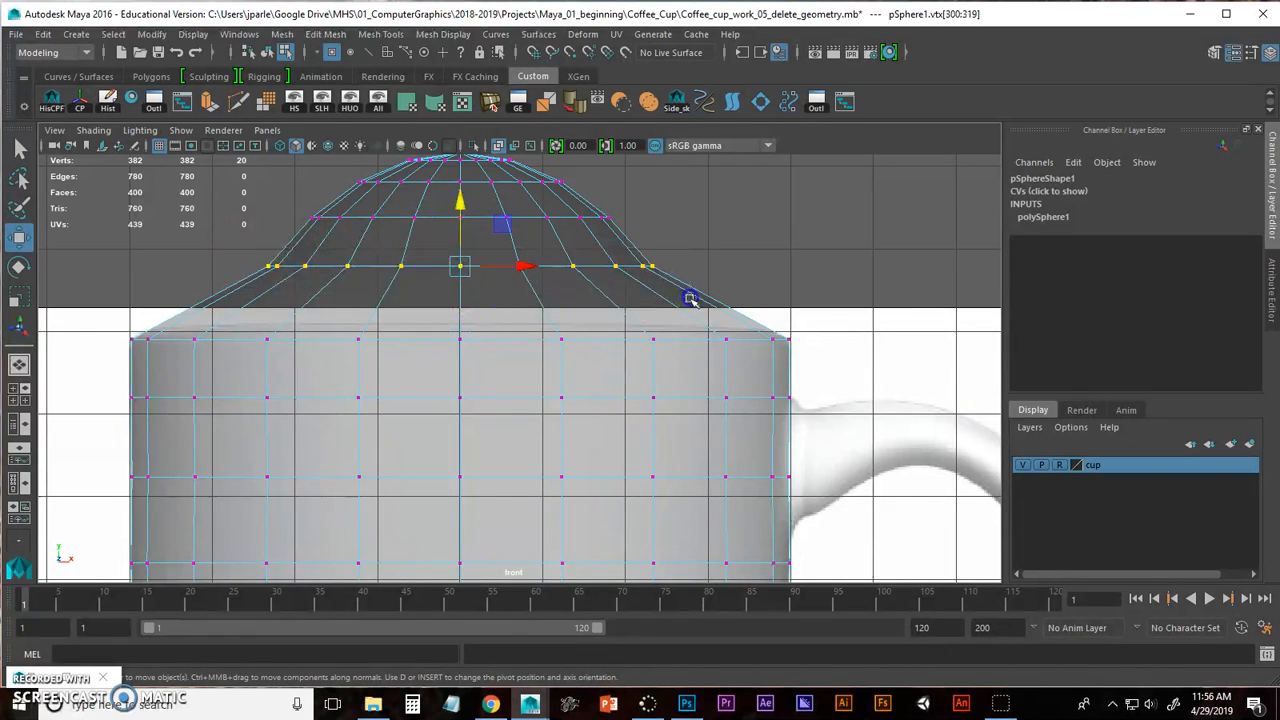
key(r)
drag(464, 266, 637, 266)
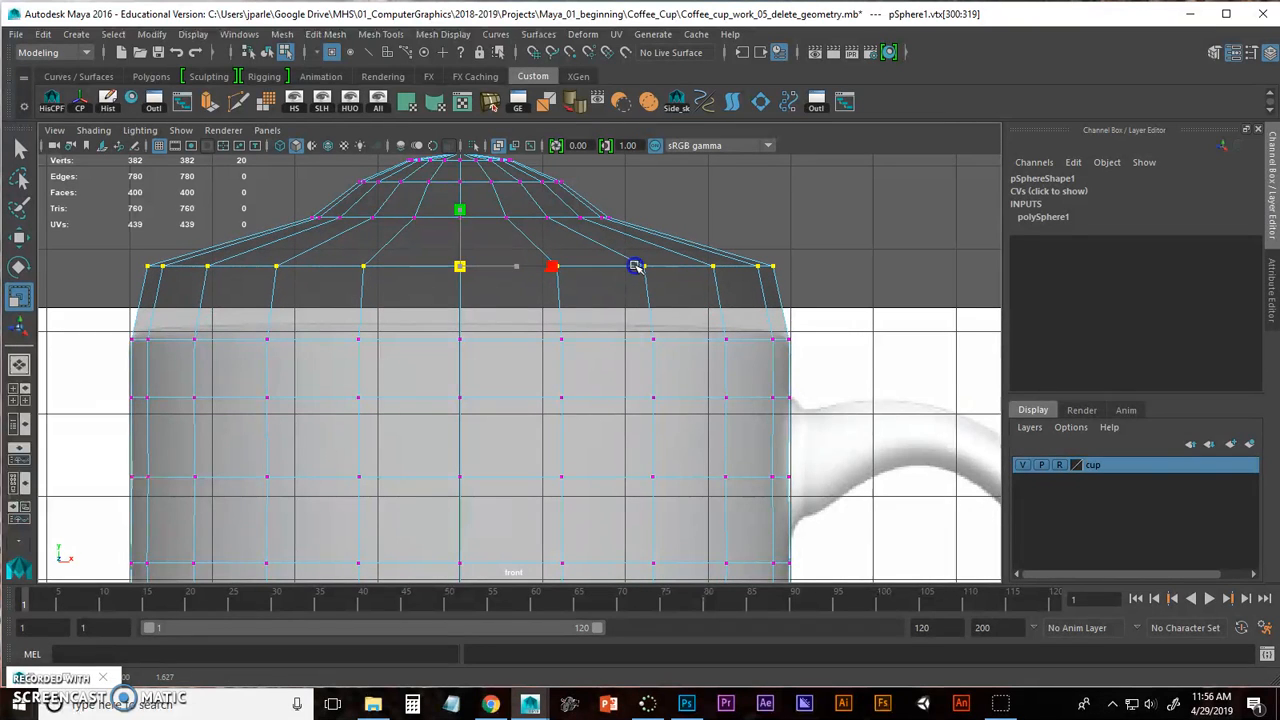
key(w)
drag(458, 206, 460, 270)
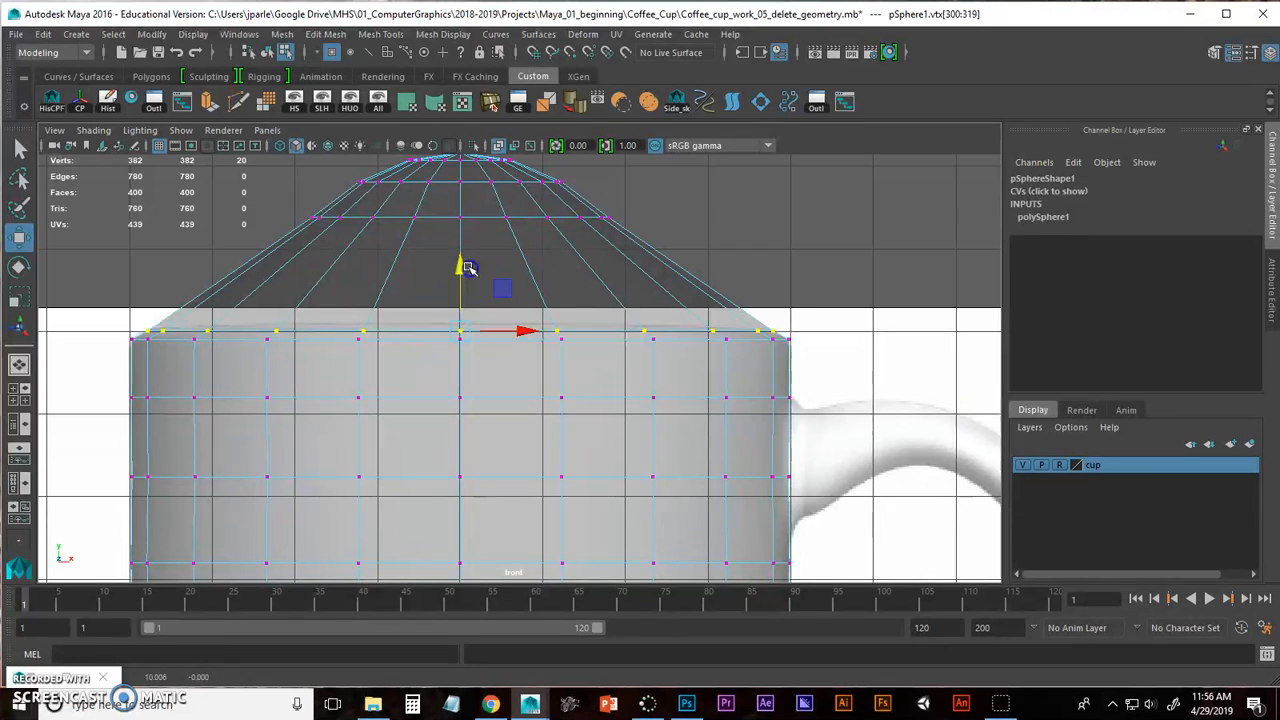
Step: Widen the following vertex row to slightly less than the ring below and lower it to the cup's top edge
drag(312, 218, 651, 257)
key(r)
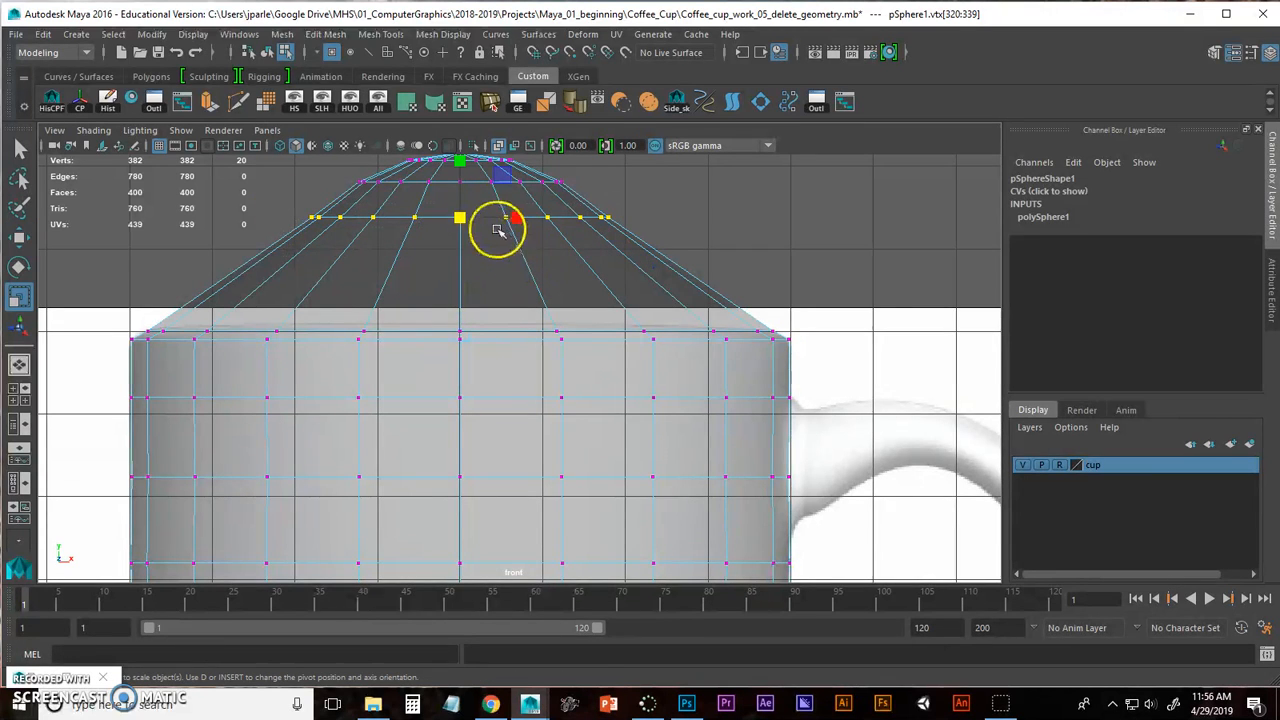
drag(515, 217, 656, 237)
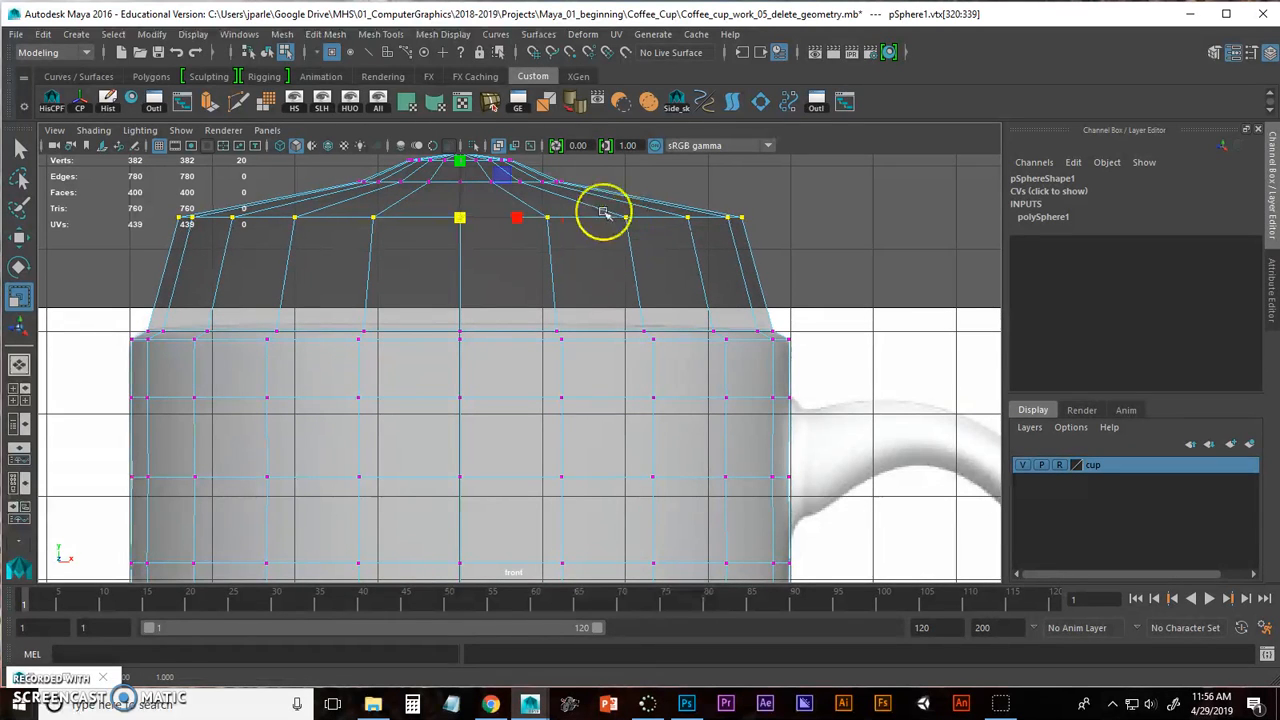
key(w)
drag(463, 157, 461, 256)
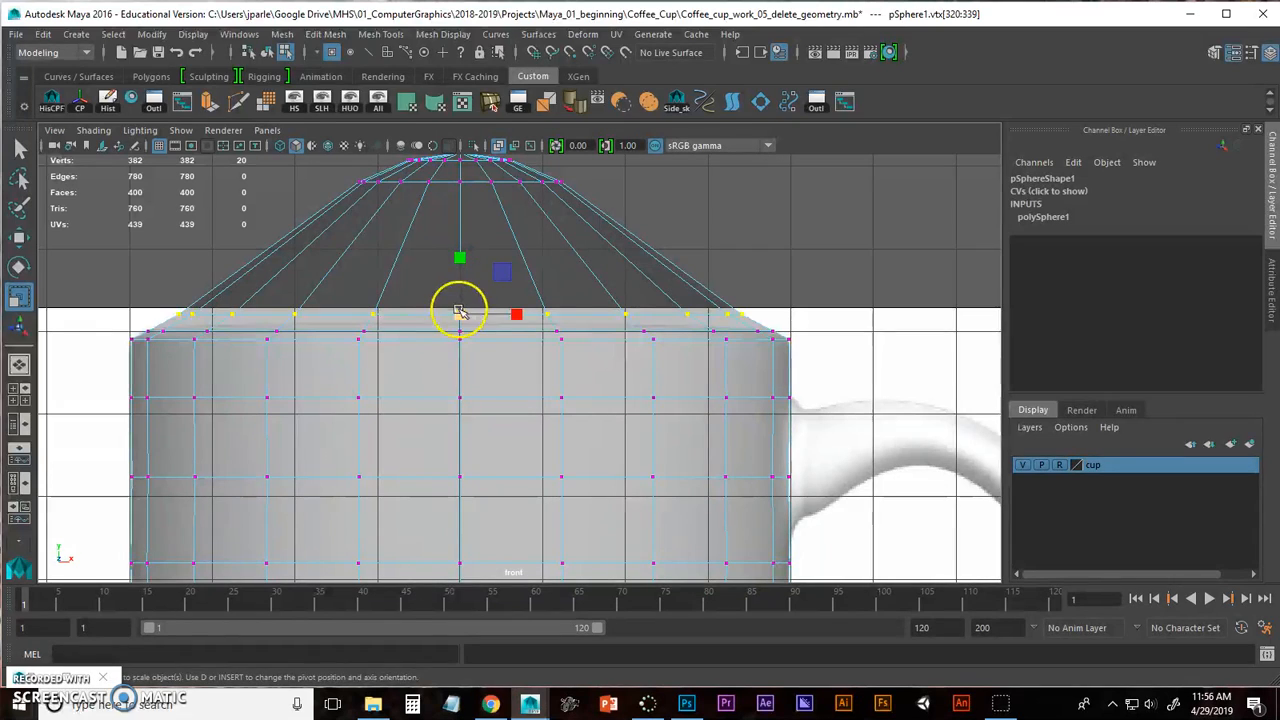
Step: Widen the selected vertex row slightly and lower it just inside the cup's rim, to about Y 9.9
drag(459, 313, 477, 313)
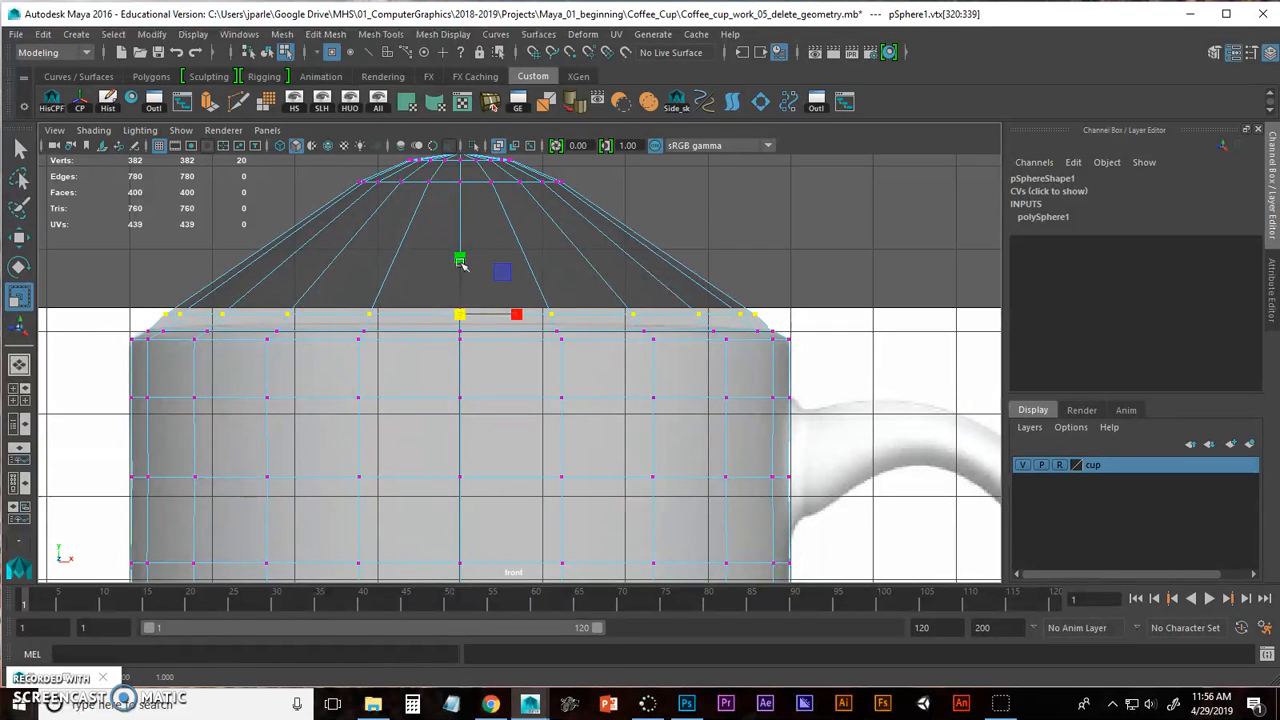
key(w)
drag(457, 251, 465, 277)
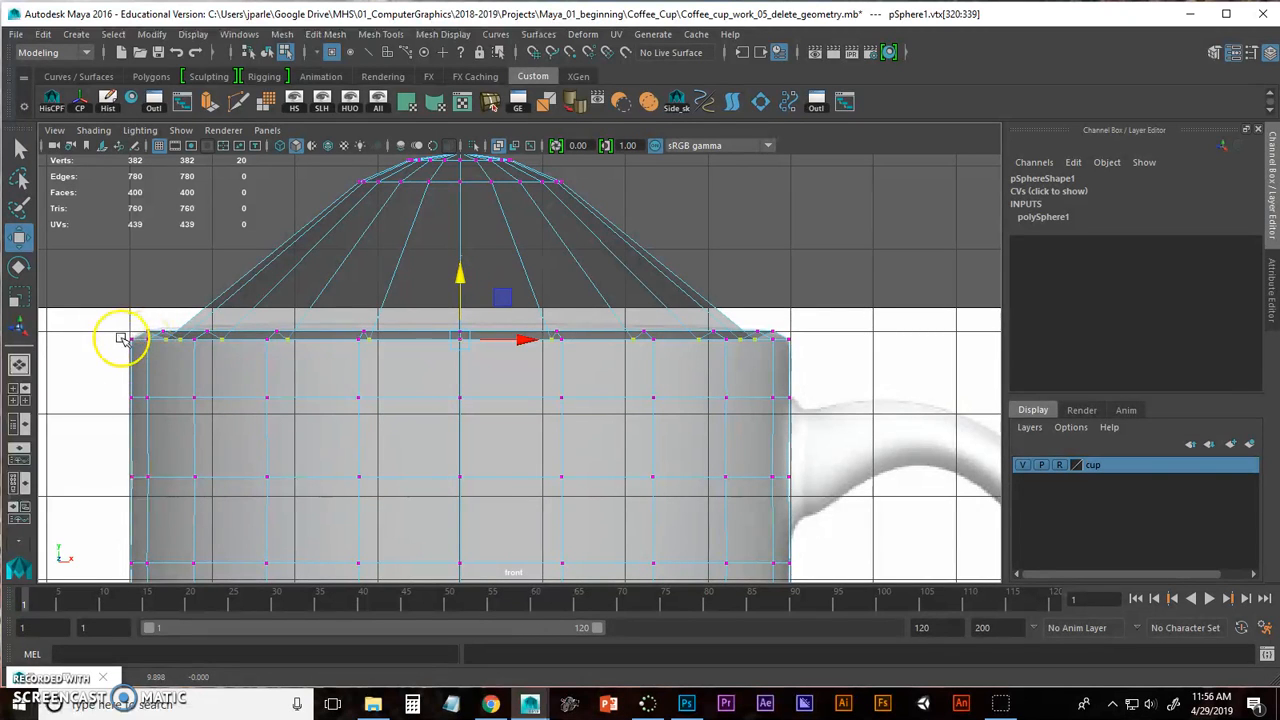
Step: Examine the rim's folded-in lip in the perspective view with X-ray shading off
key(space)
drag(270, 338, 271, 294)
alt+right_drag(436, 328, 661, 329)
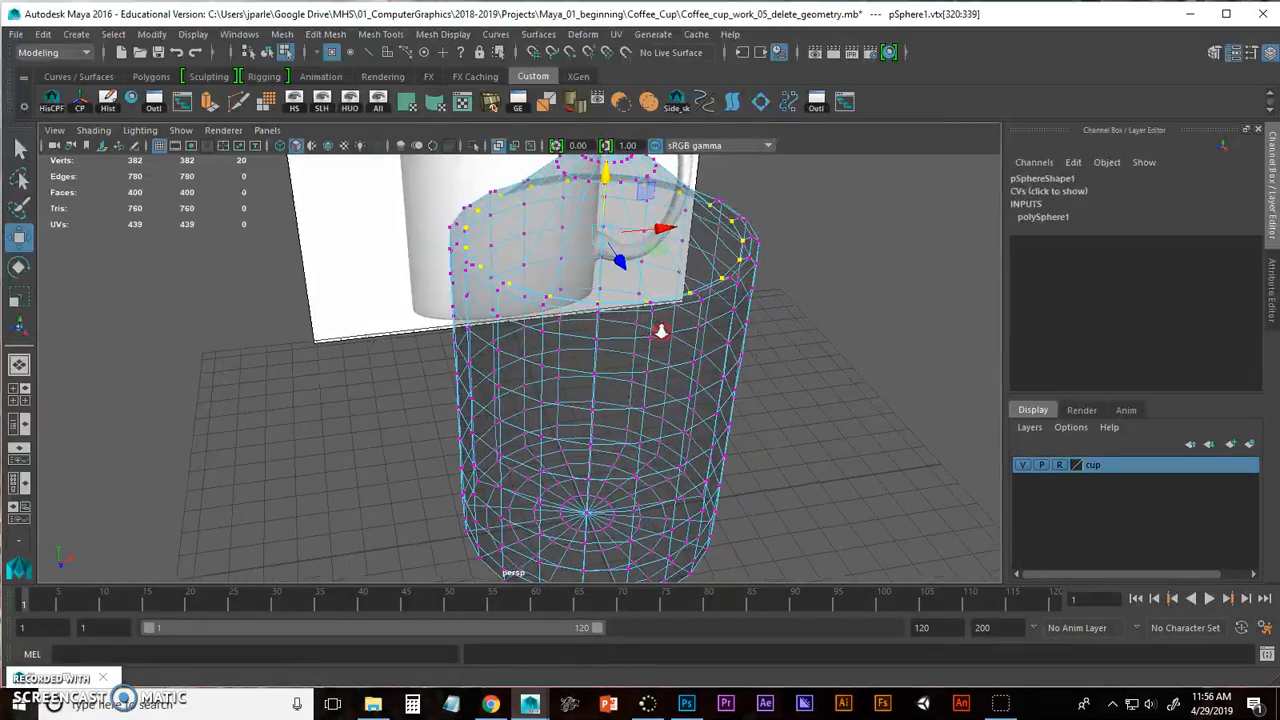
click(498, 149)
alt+middle_drag(740, 236, 566, 343)
alt+right_drag(566, 343, 854, 354)
alt+drag(640, 390, 688, 330)
alt+right_drag(680, 331, 486, 319)
alt+drag(625, 327, 576, 363)
key(space)
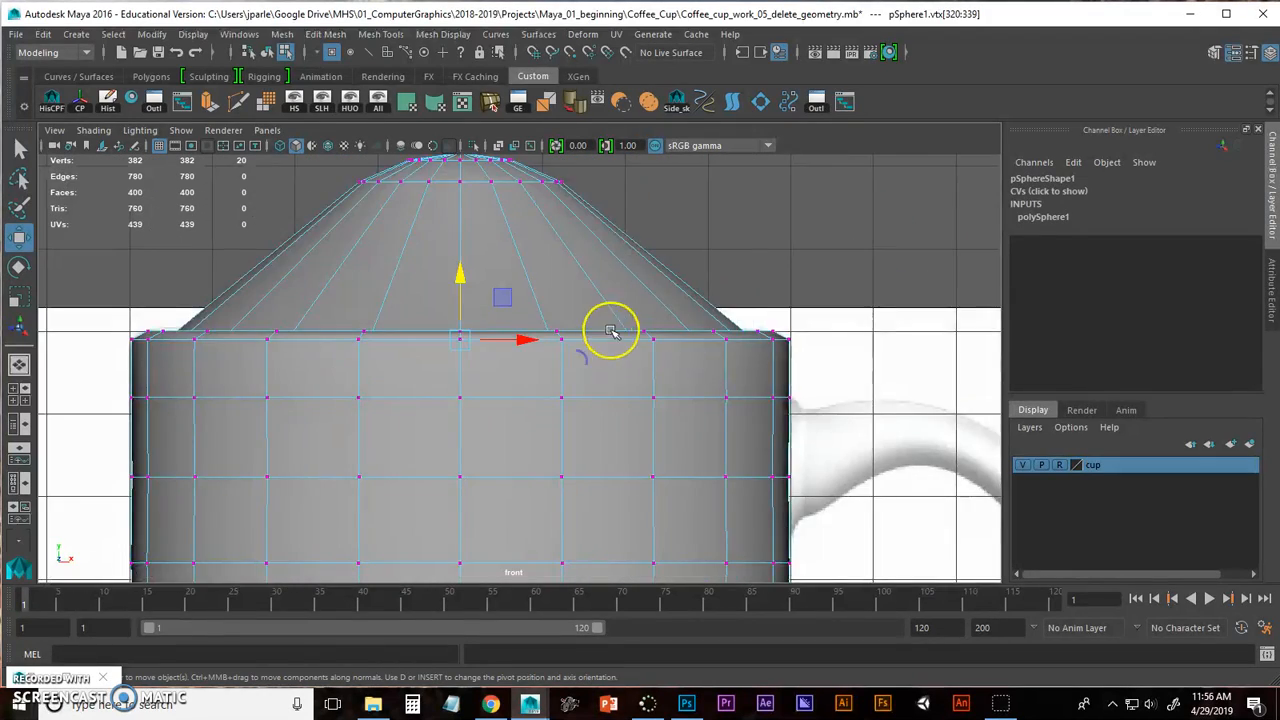
Step: Select all remaining vertices of the cap above the rim in the front view and enable X-ray shading
alt+right_drag(611, 331, 543, 321)
alt+middle_drag(543, 321, 545, 335)
drag(340, 209, 685, 301)
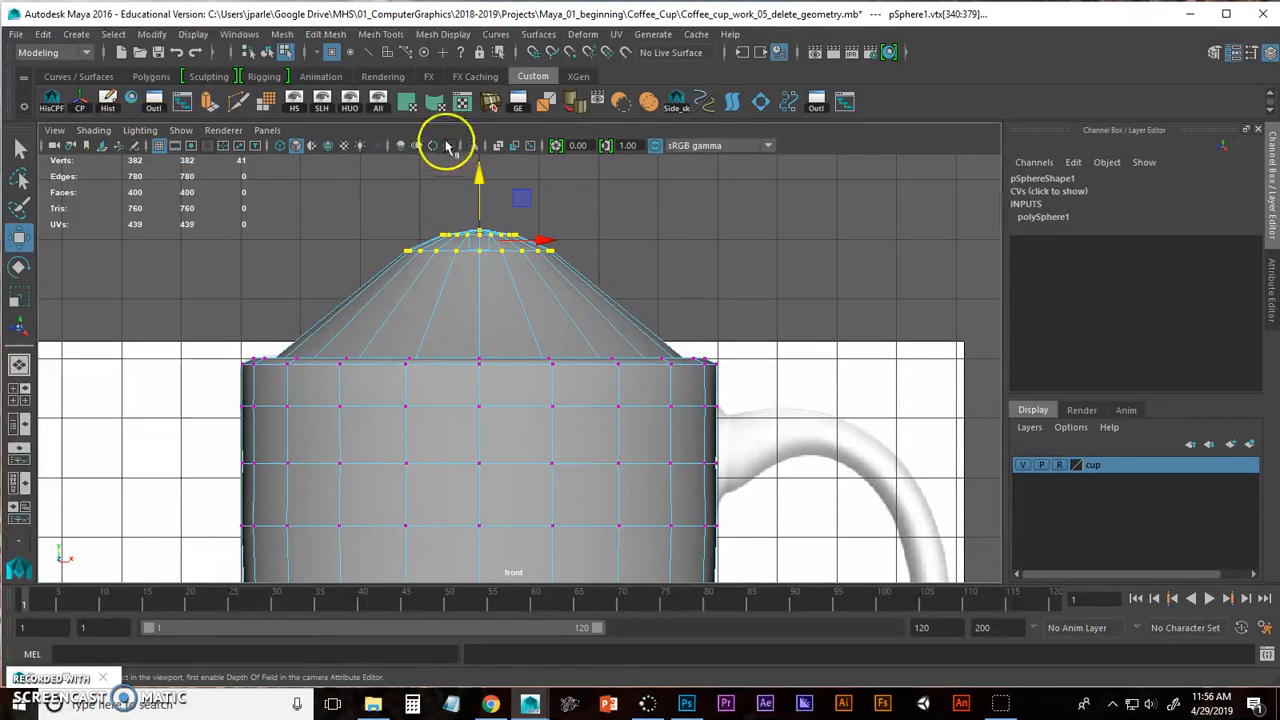
click(94, 131)
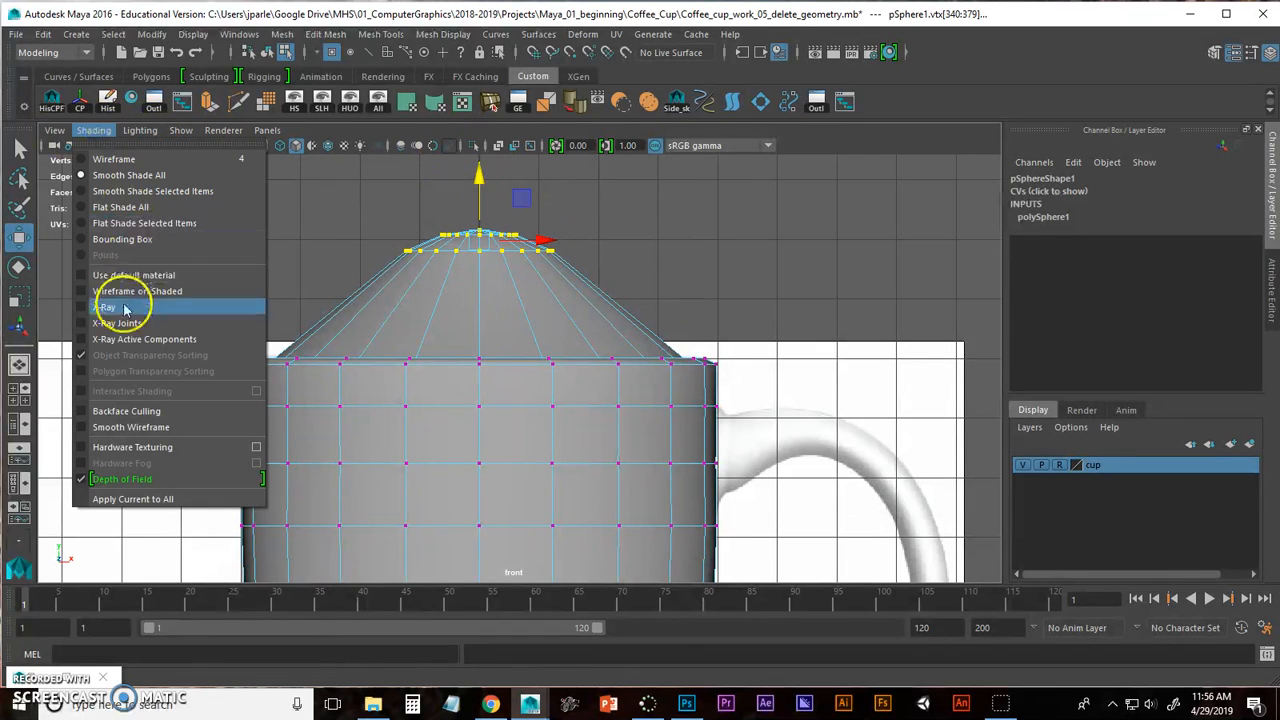
click(111, 308)
scroll(395, 280, down, 3)
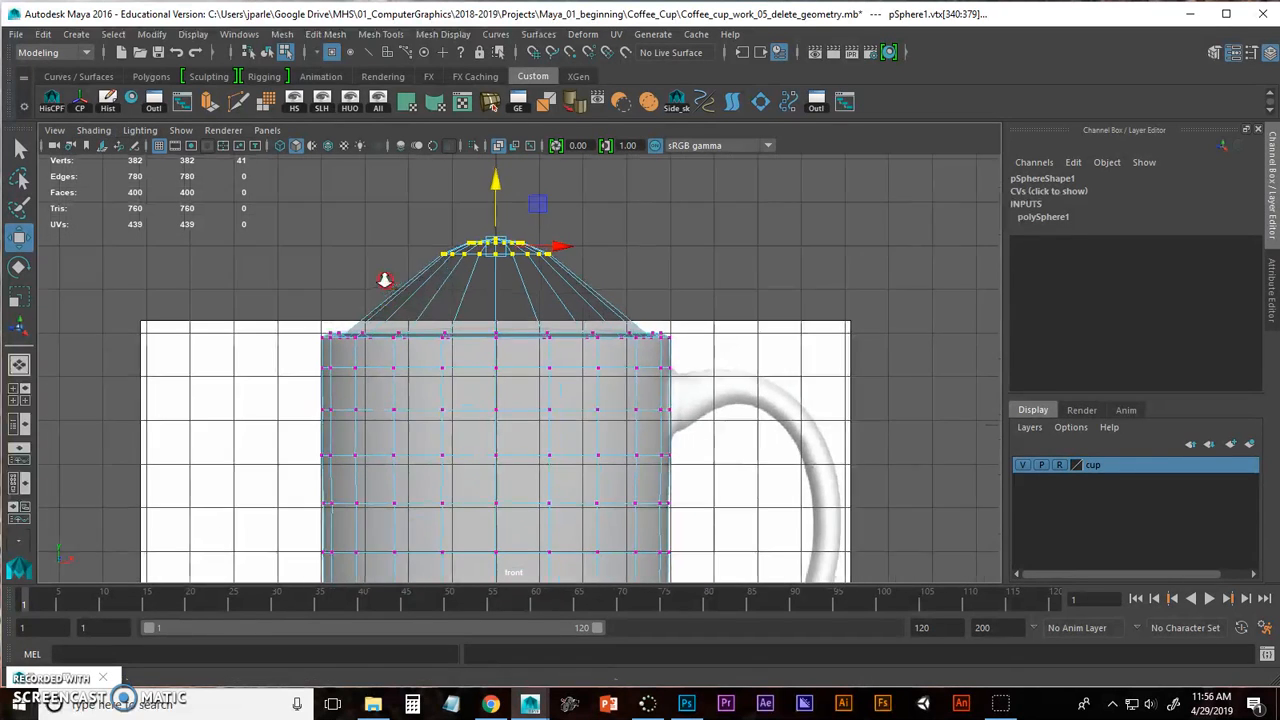
Step: Widen the selected cap vertices to nearly the cup opening's width and snap them flat at Y 13
key(r)
drag(478, 252, 598, 260)
key(w)
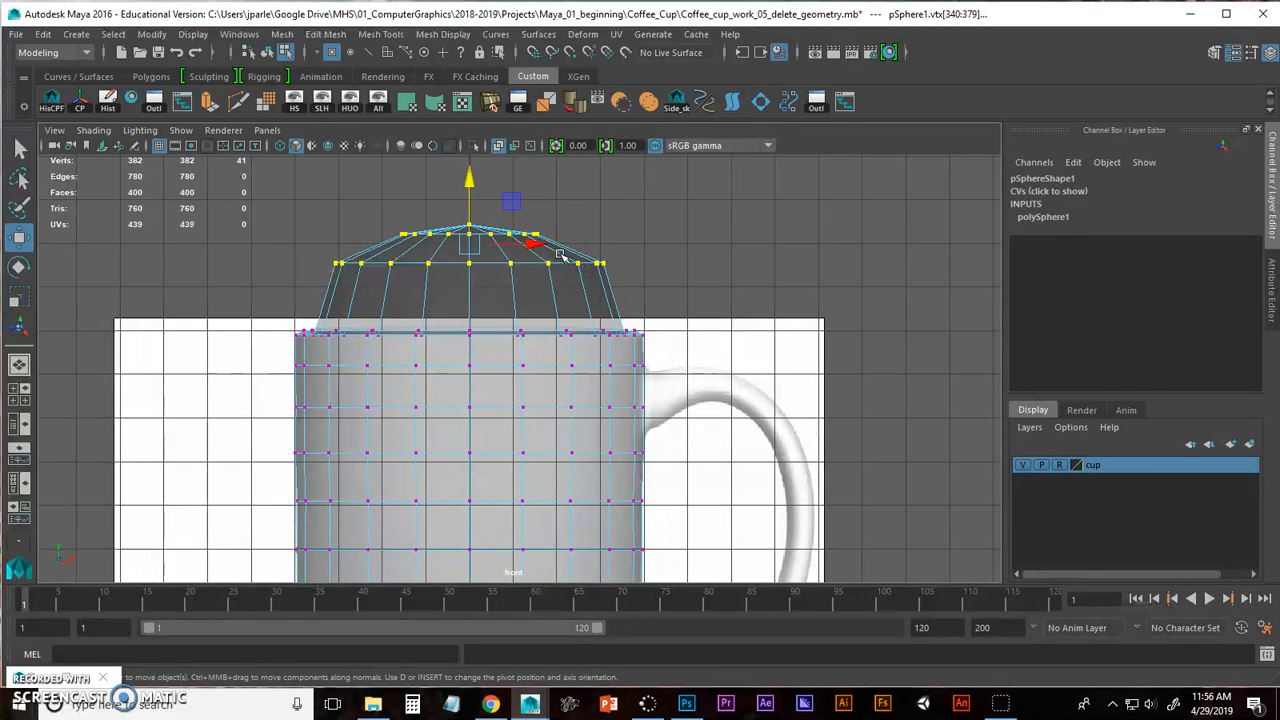
drag(469, 240, 469, 196)
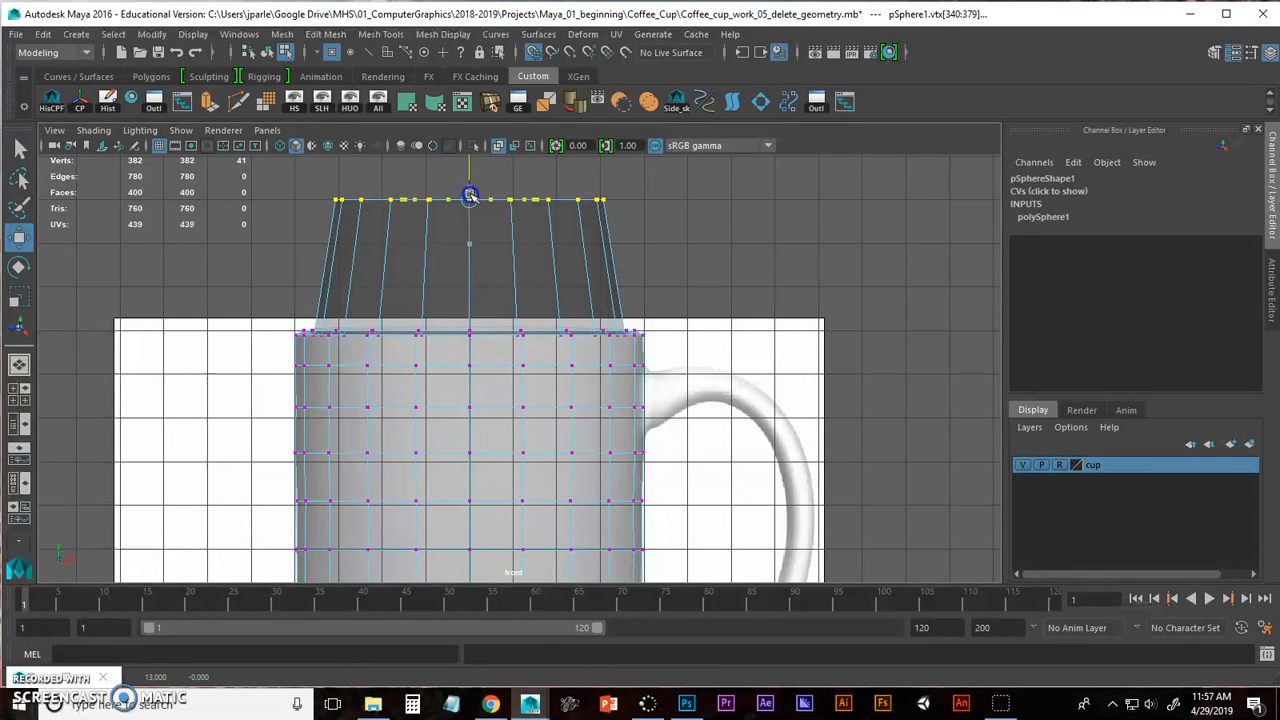
Step: Lower the flattened cap vertices down inside the cup to just above its base, forming the inner floor
scroll(562, 204, down, 4)
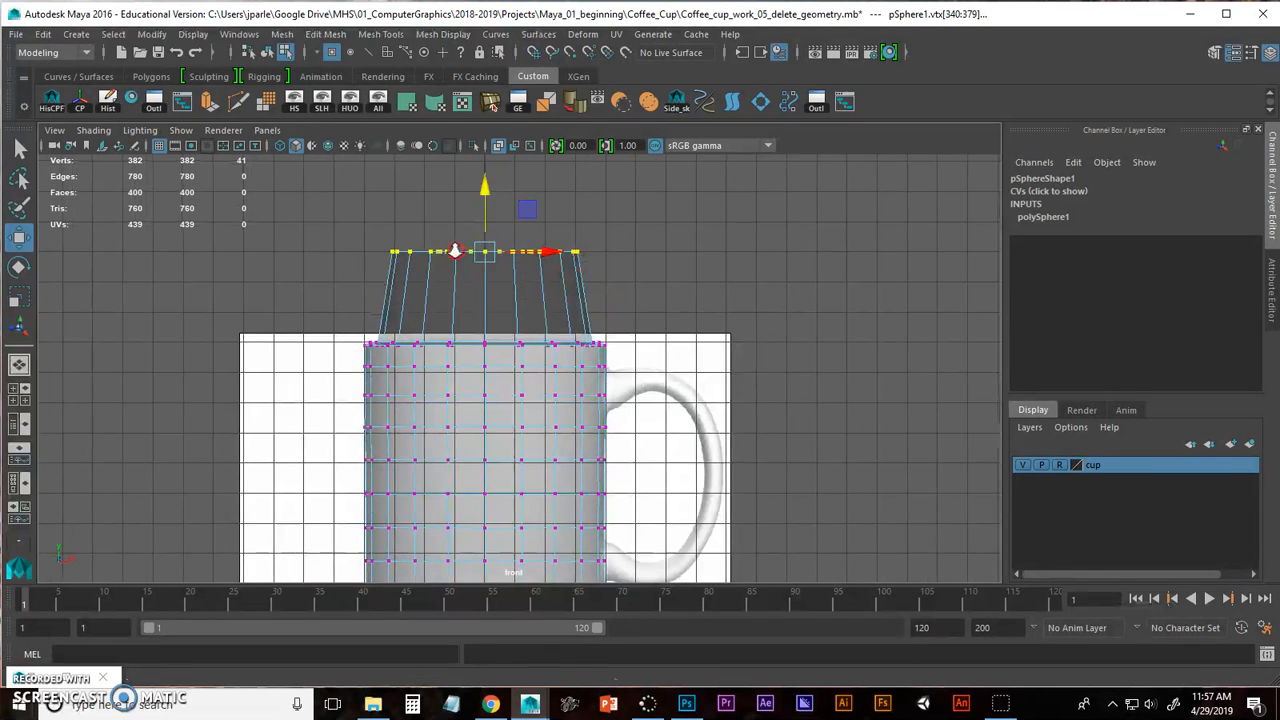
drag(478, 190, 540, 374)
alt+middle_drag(540, 374, 540, 222)
drag(471, 251, 477, 407)
scroll(480, 417, up, 5)
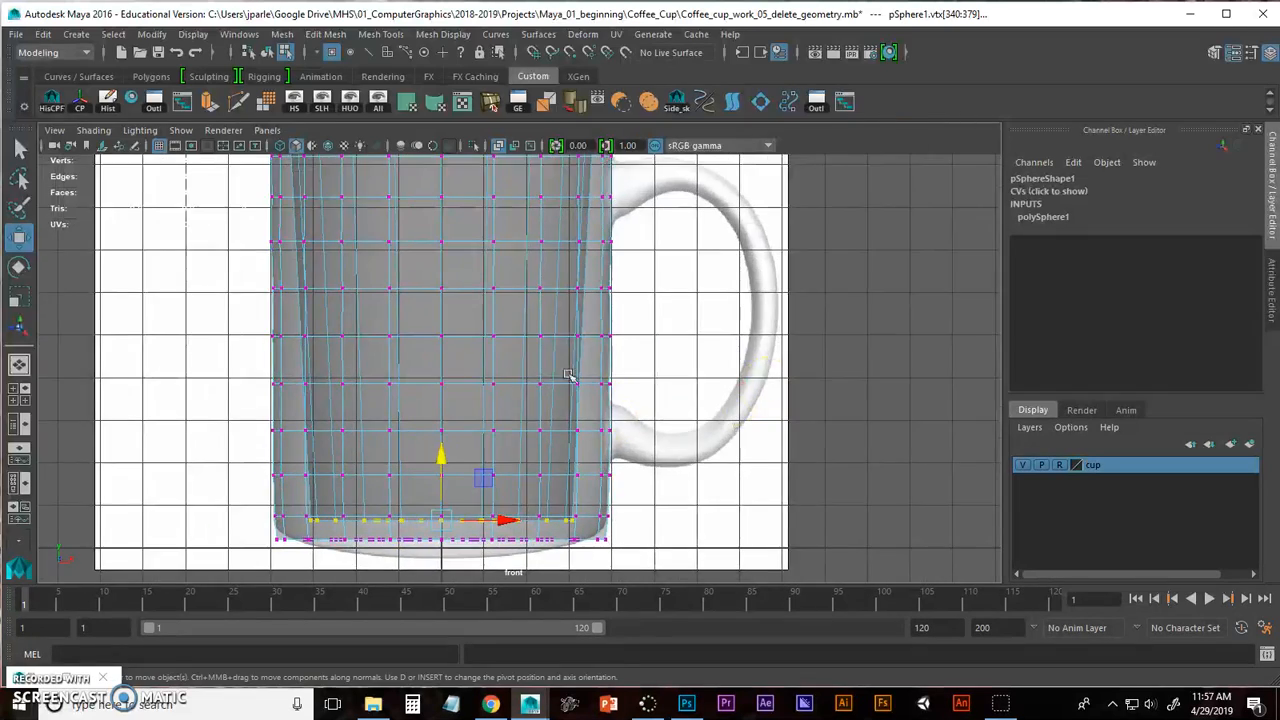
Step: Scale the inner floor vertices outward until they sit close to the cup's outer wall
alt+right_drag(644, 298, 658, 298)
alt+middle_drag(430, 300, 454, 309)
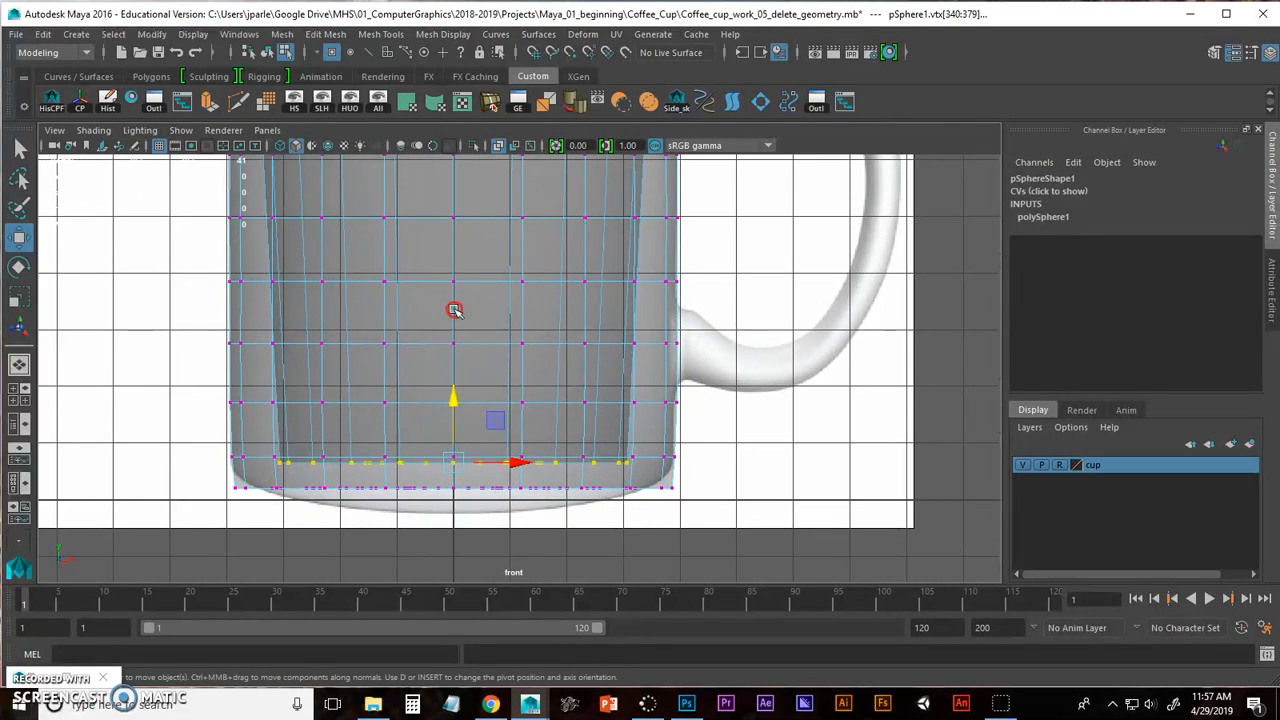
key(r)
drag(454, 463, 491, 463)
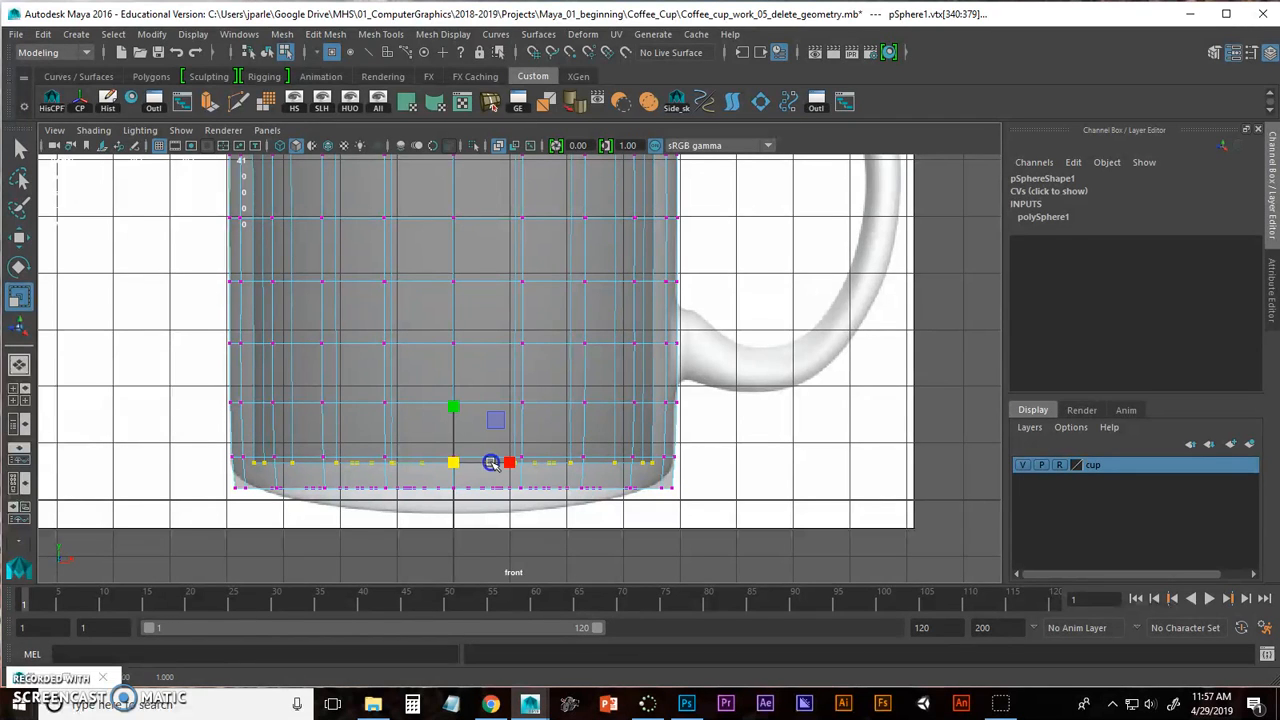
Step: Return to object mode in the perspective view and turn off X-ray shading
alt+right_drag(613, 307, 460, 297)
alt+middle_drag(480, 285, 480, 366)
key(space)
drag(480, 366, 496, 321)
key(F8)
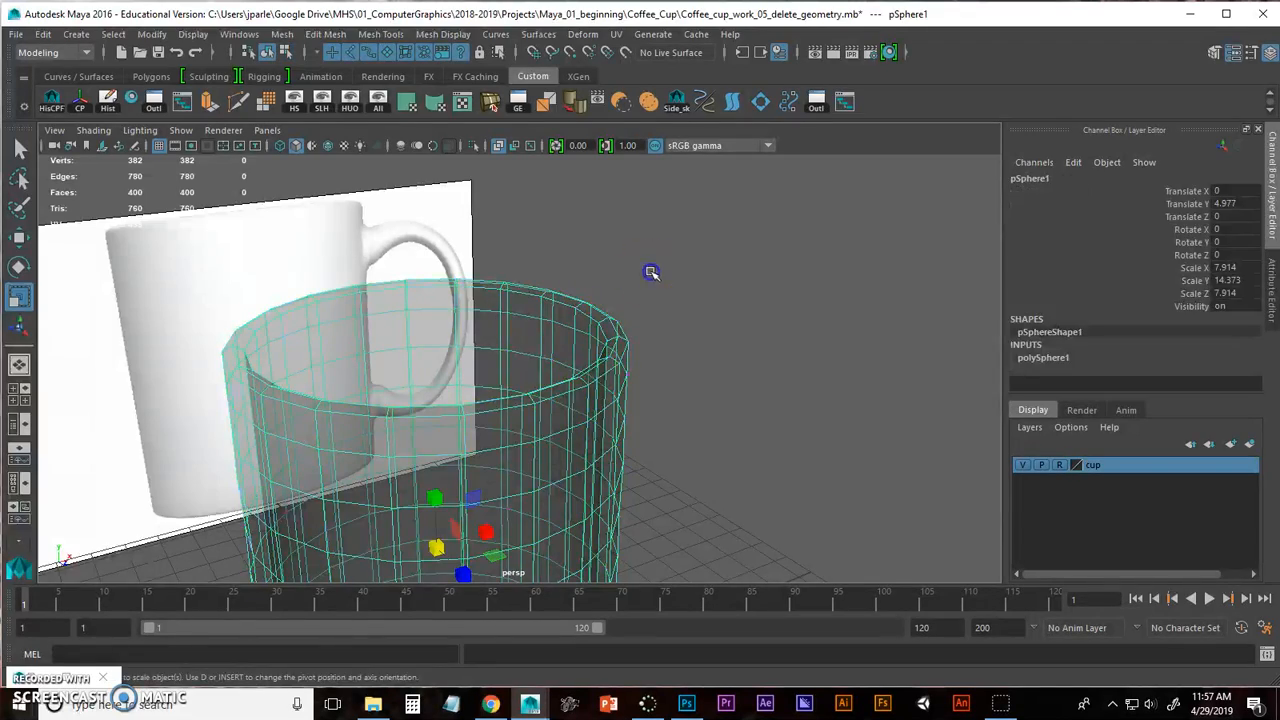
click(657, 306)
alt+middle_drag(535, 302, 569, 306)
click(569, 306)
alt+drag(650, 307, 503, 210)
click(500, 147)
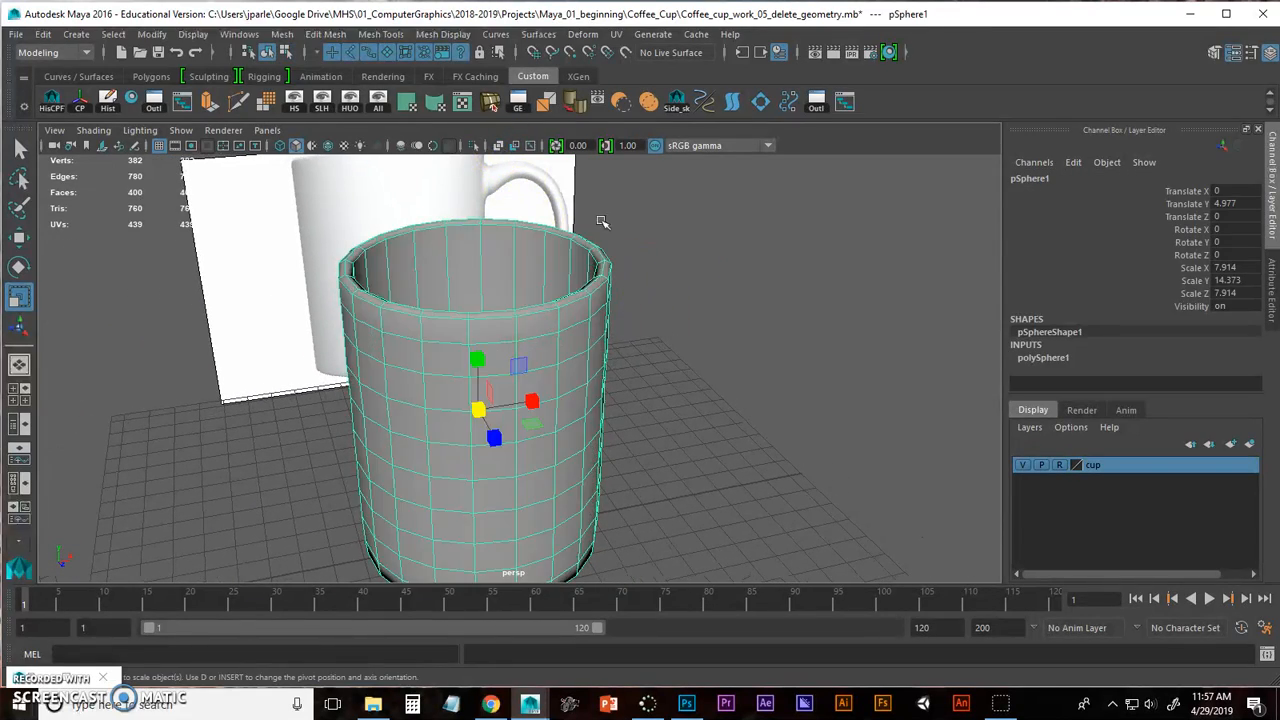
Step: Examine the hollow cup's rim and outer wall edge loops from several angles
click(695, 257)
alt+drag(689, 280, 597, 286)
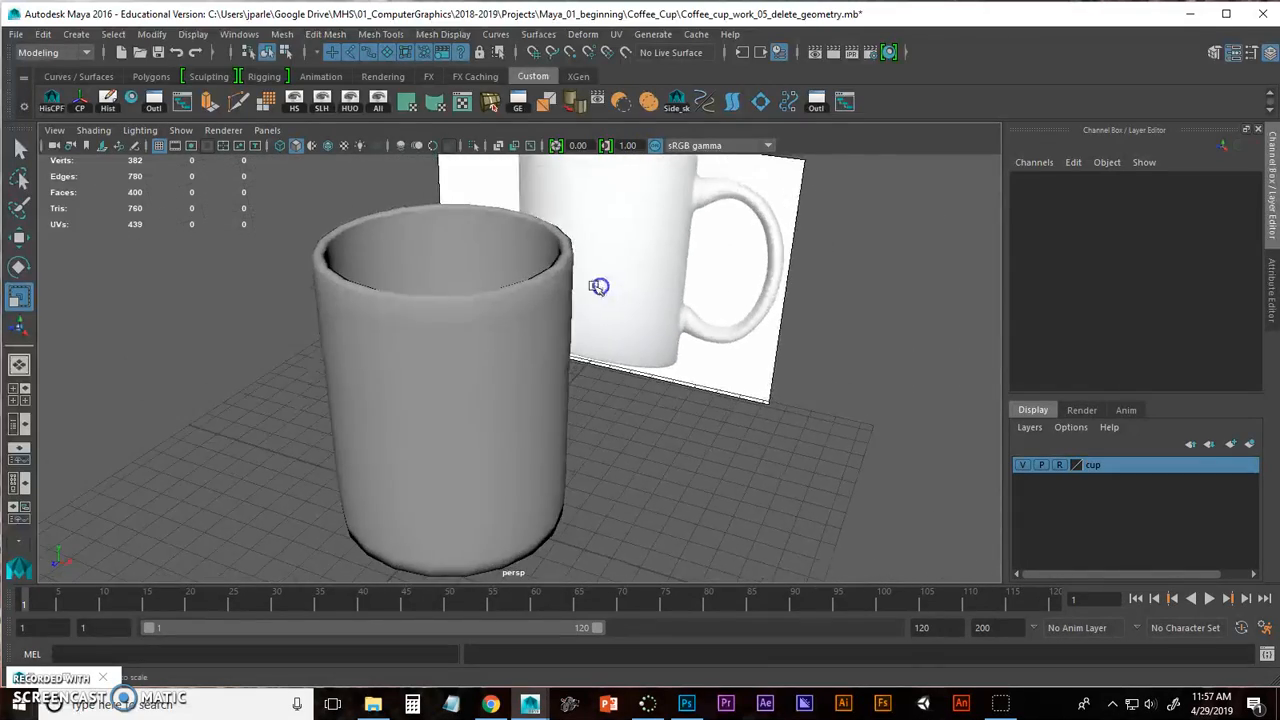
alt+right_drag(597, 286, 709, 283)
alt+middle_drag(690, 279, 716, 249)
click(543, 280)
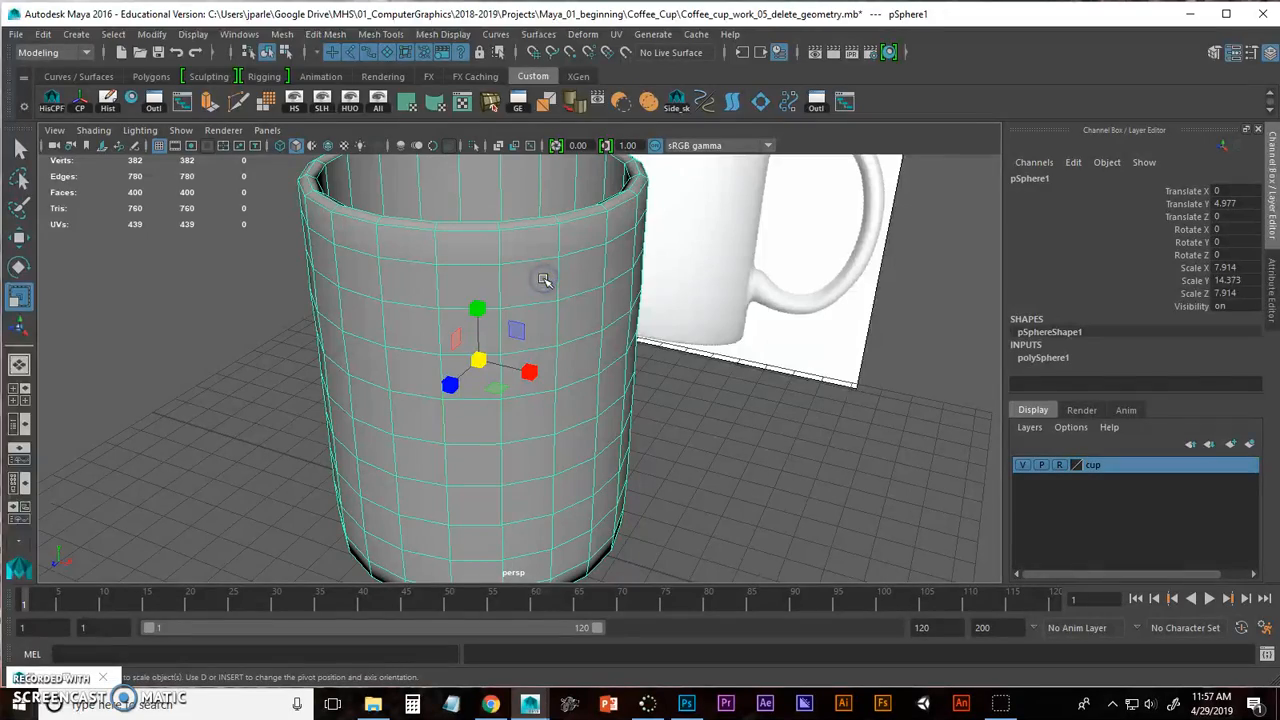
alt+drag(620, 313, 634, 286)
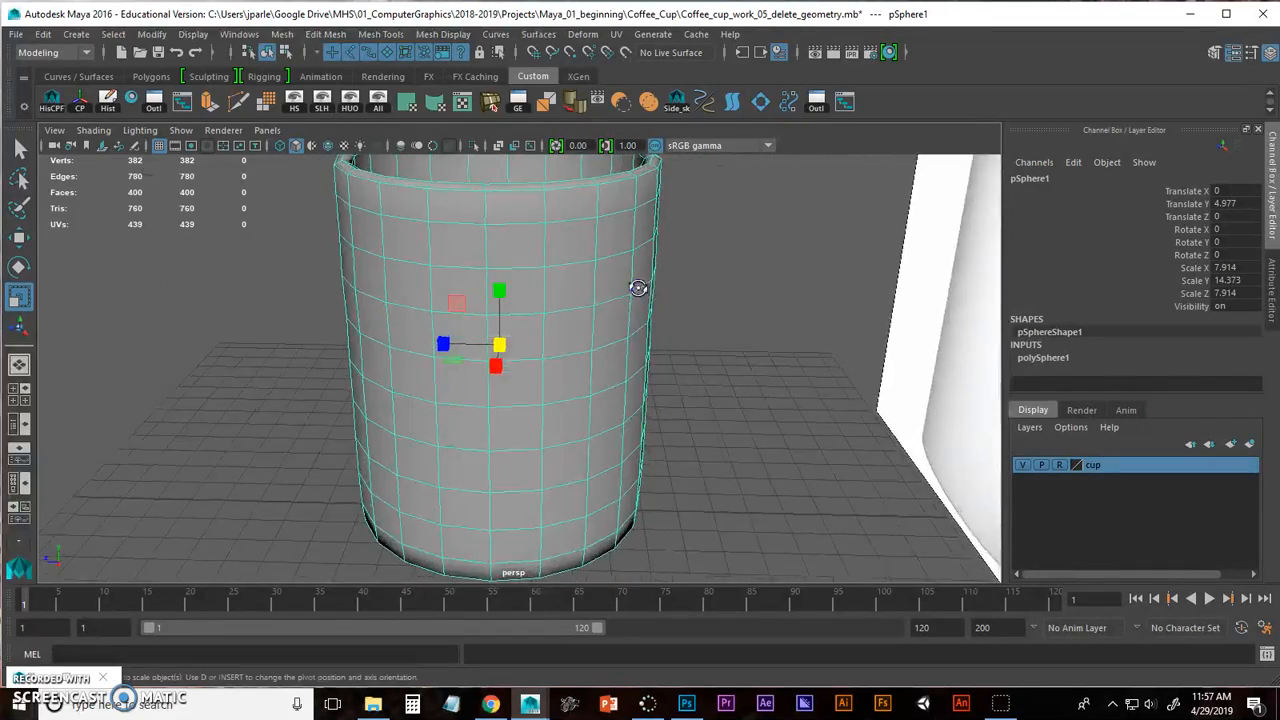
alt+drag(486, 277, 505, 250)
alt+drag(569, 283, 574, 323)
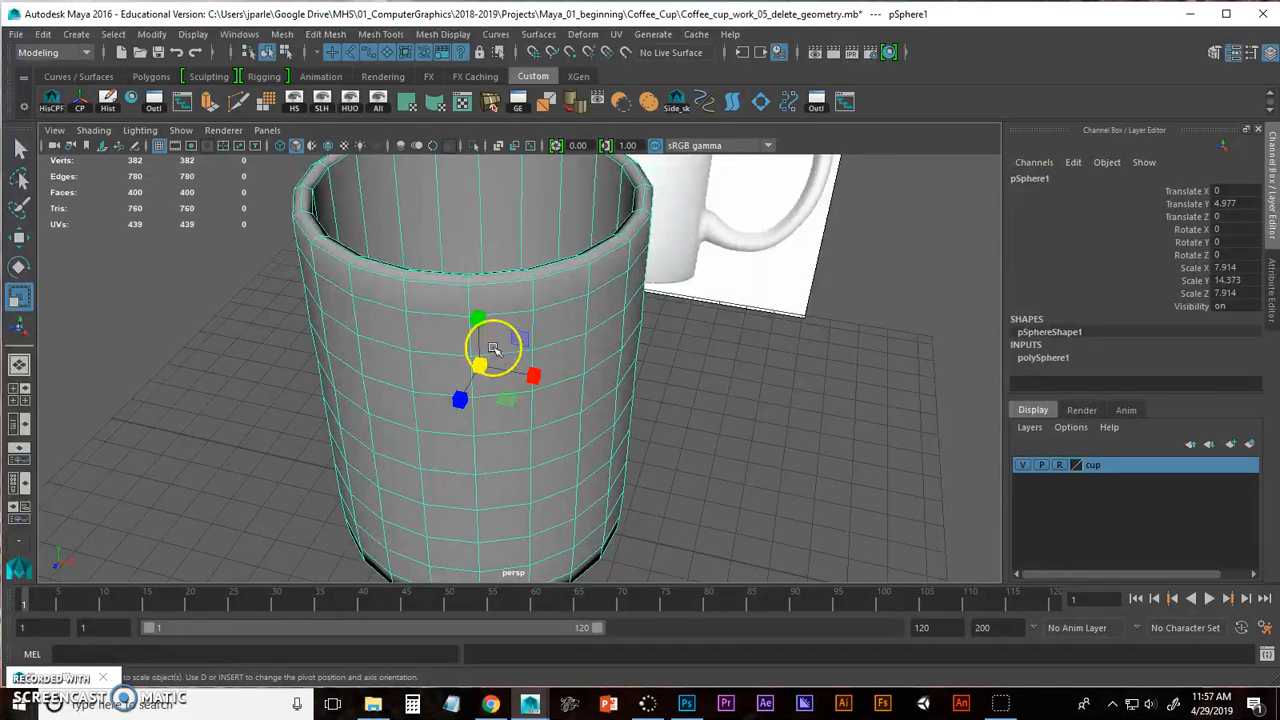
alt+drag(491, 346, 384, 293)
Step: Switch the cup to edge selection and compare the outer wall's edges with those of the interior
key(q)
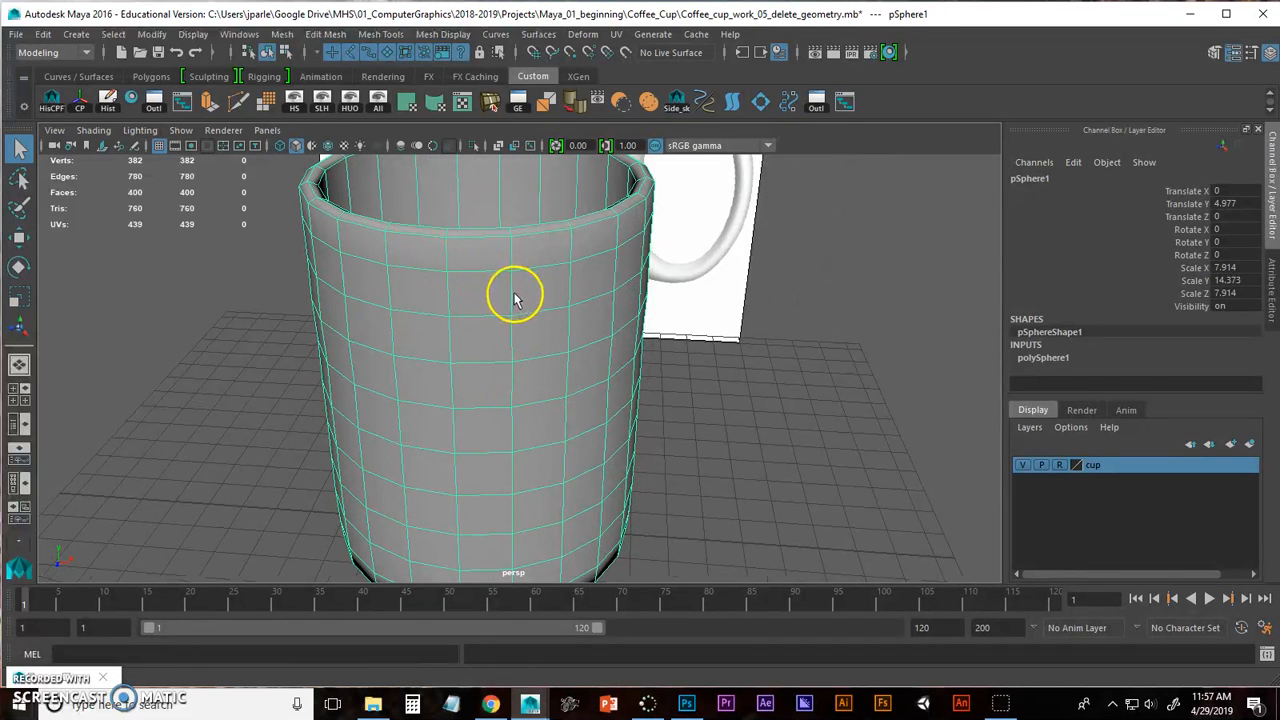
key(F10)
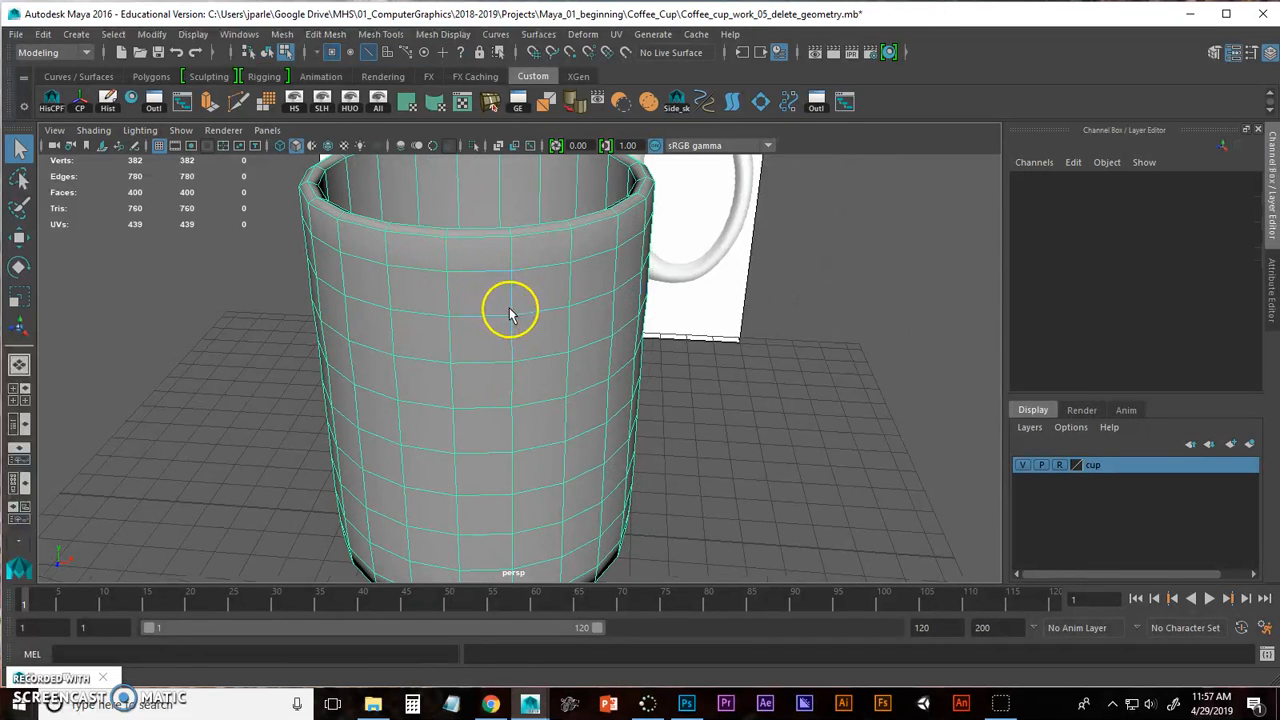
click(450, 300)
alt+drag(538, 381, 490, 418)
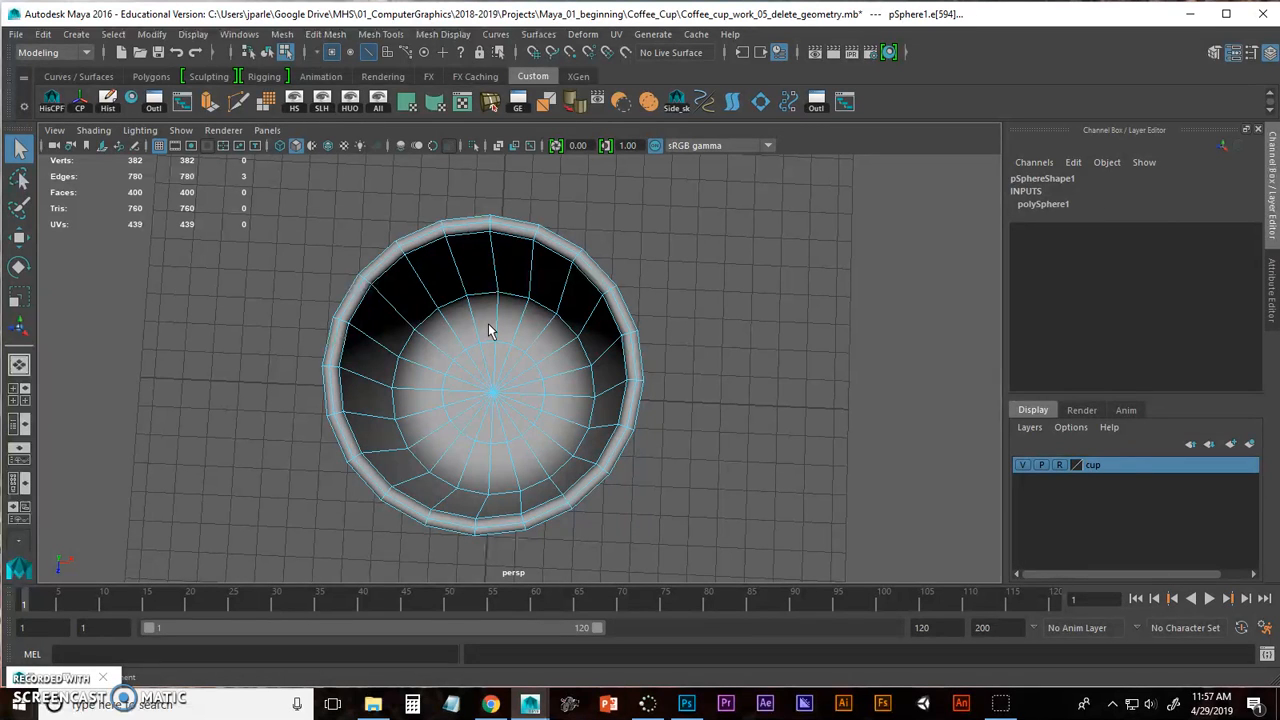
alt+drag(493, 338, 512, 292)
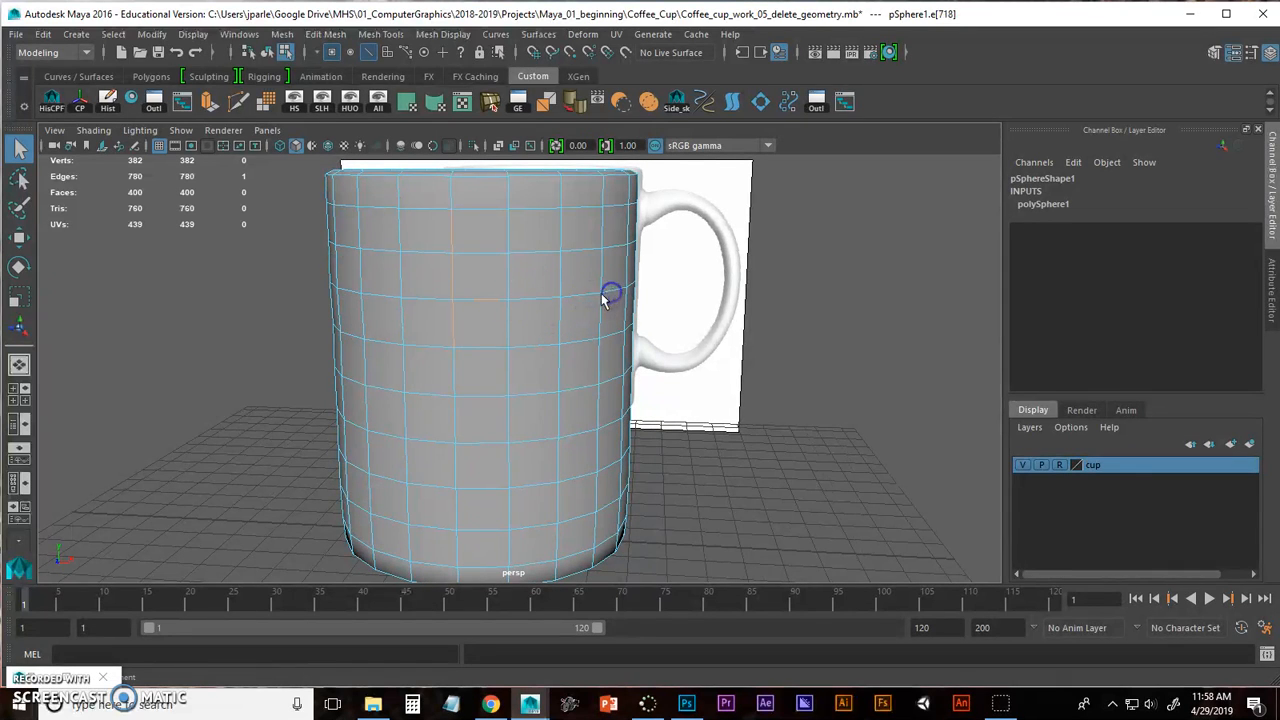
Step: Show the front view in wireframe and hide the cup reference image layer
key(space)
drag(560, 317, 565, 365)
alt+middle_drag(575, 341, 587, 337)
key(4)
alt+right_drag(587, 337, 622, 331)
alt+middle_drag(622, 331, 621, 304)
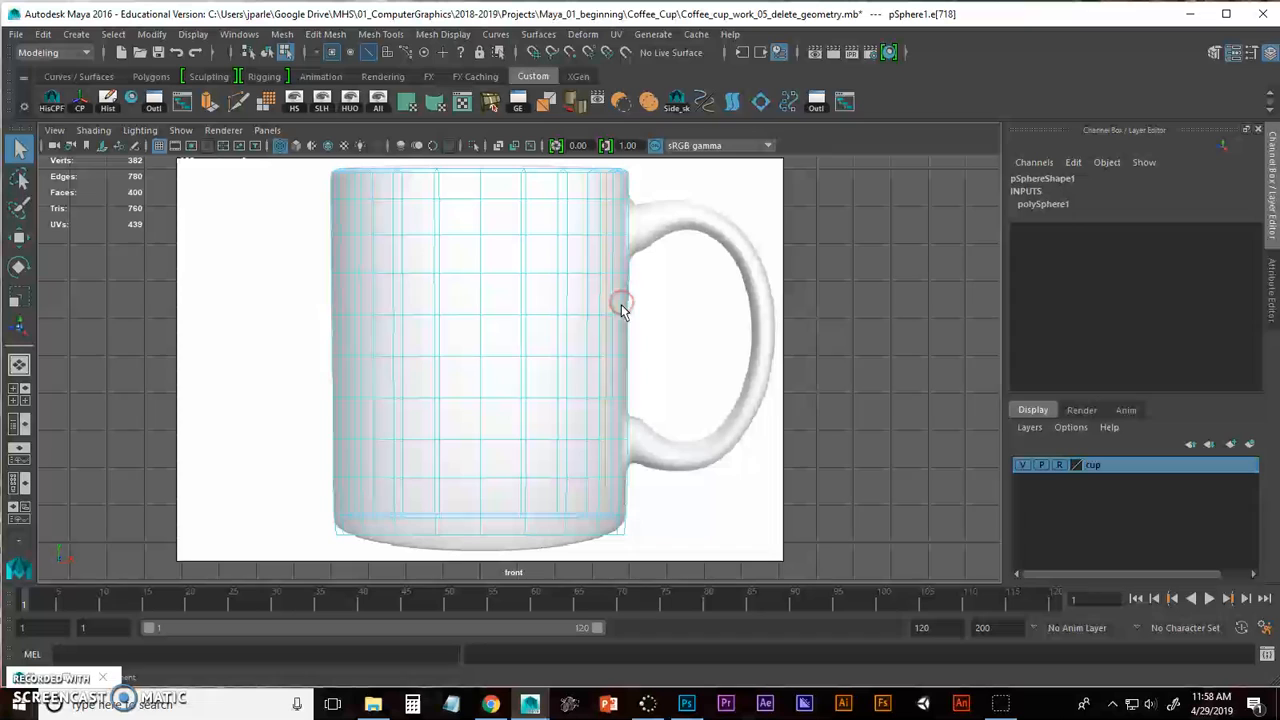
click(1021, 465)
alt+middle_drag(827, 426, 745, 404)
alt+right_drag(745, 404, 781, 408)
Step: Select every horizontal edge ring on the outer wall between rim and base, along with the crossing vertical edges
drag(303, 210, 660, 236)
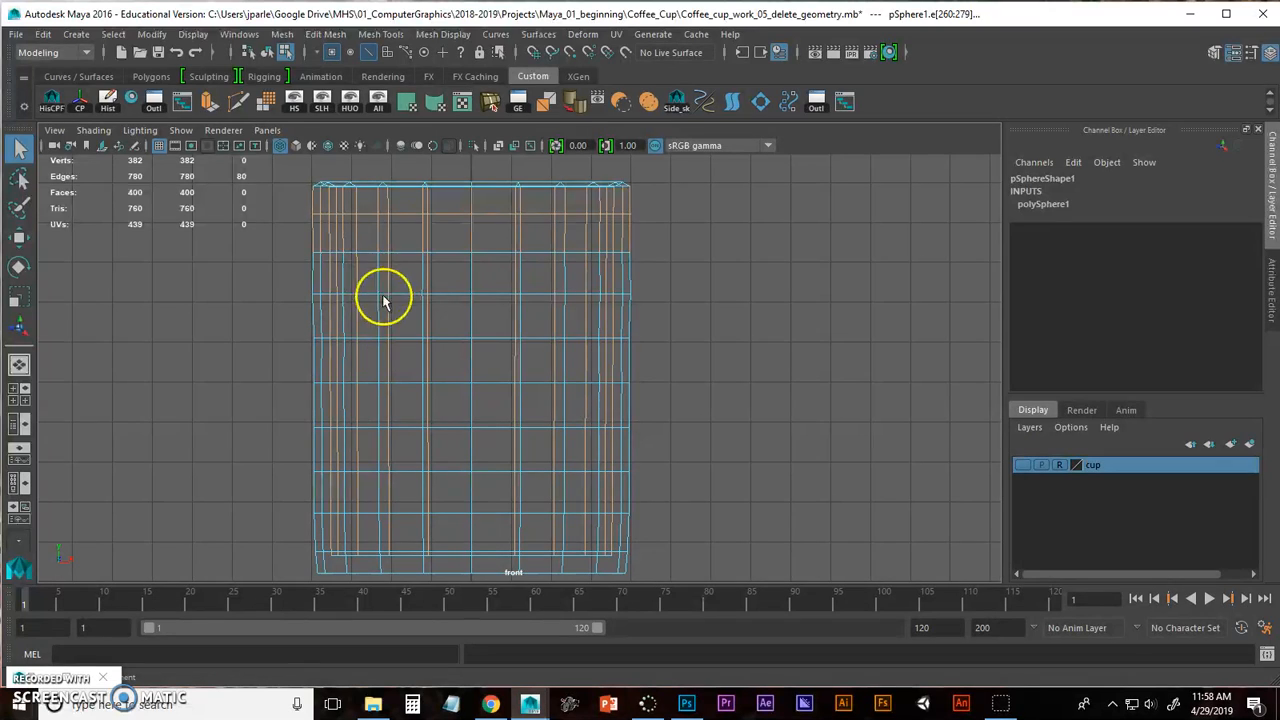
drag(268, 206, 684, 252)
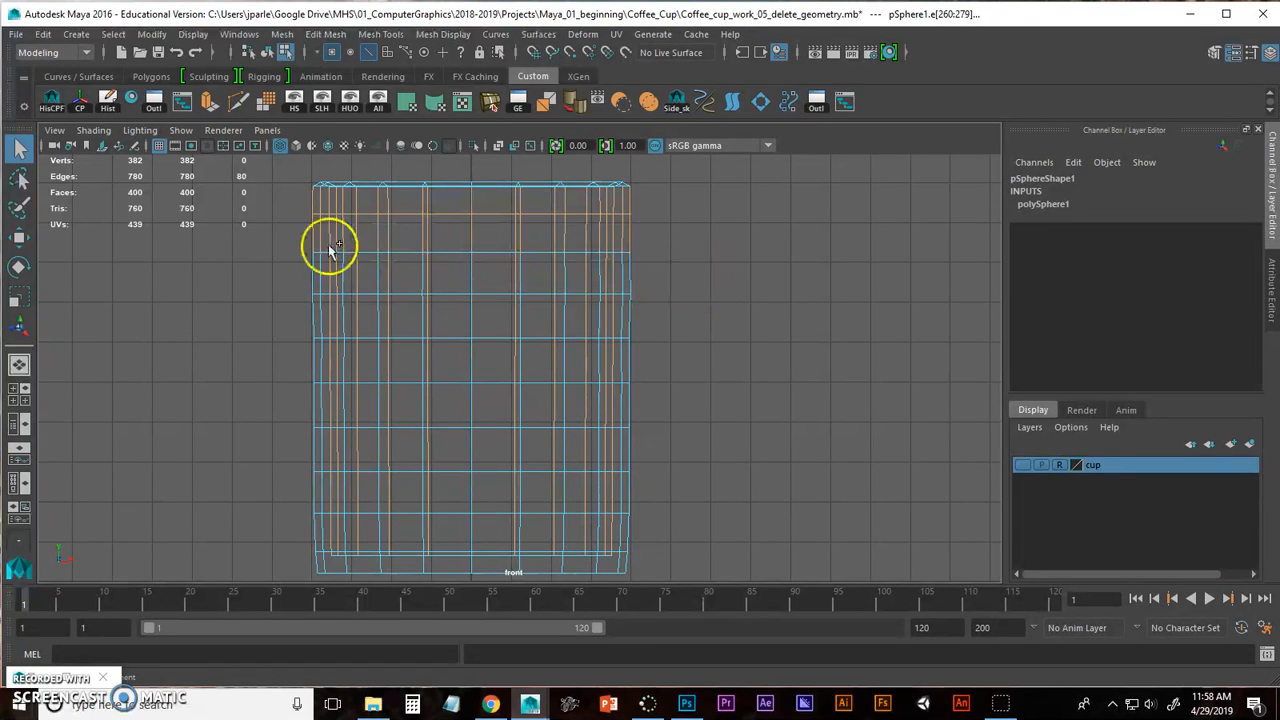
shift+drag(286, 243, 690, 277)
shift+drag(297, 289, 525, 350)
shift+drag(285, 330, 655, 400)
shift+drag(517, 432, 520, 433)
shift+drag(280, 452, 680, 492)
shift+drag(296, 512, 660, 528)
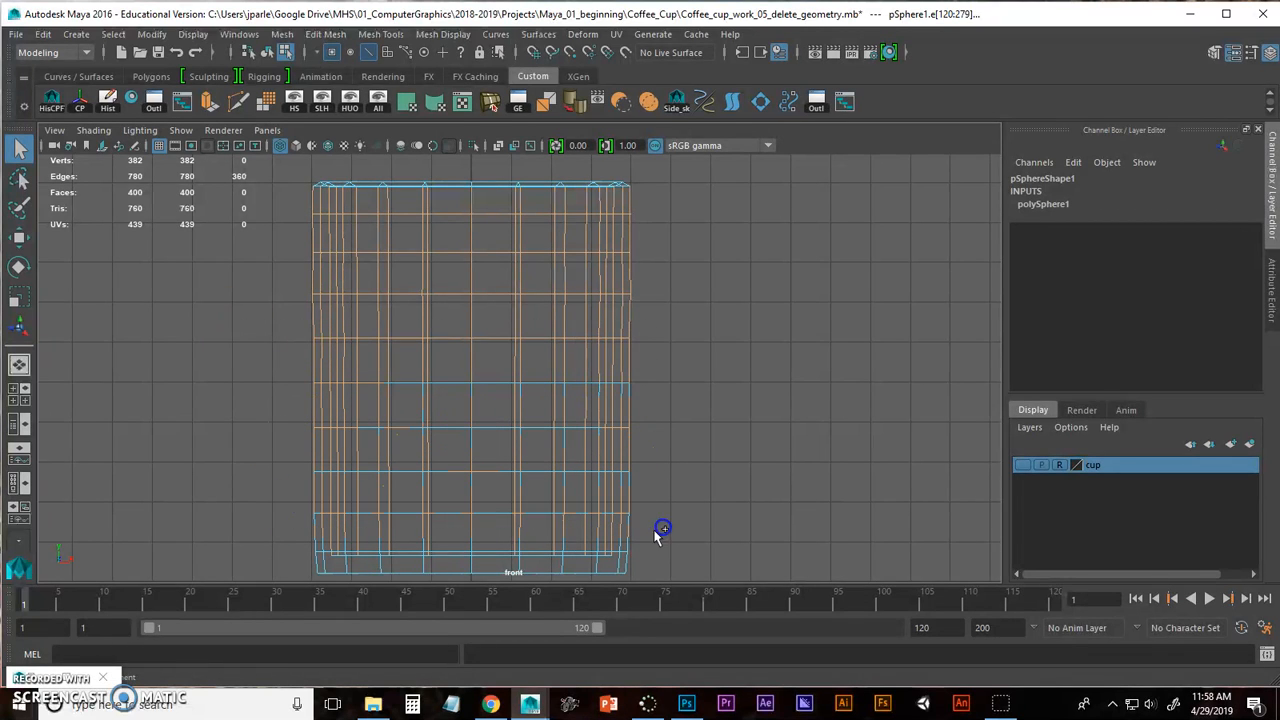
shift+drag(266, 531, 655, 550)
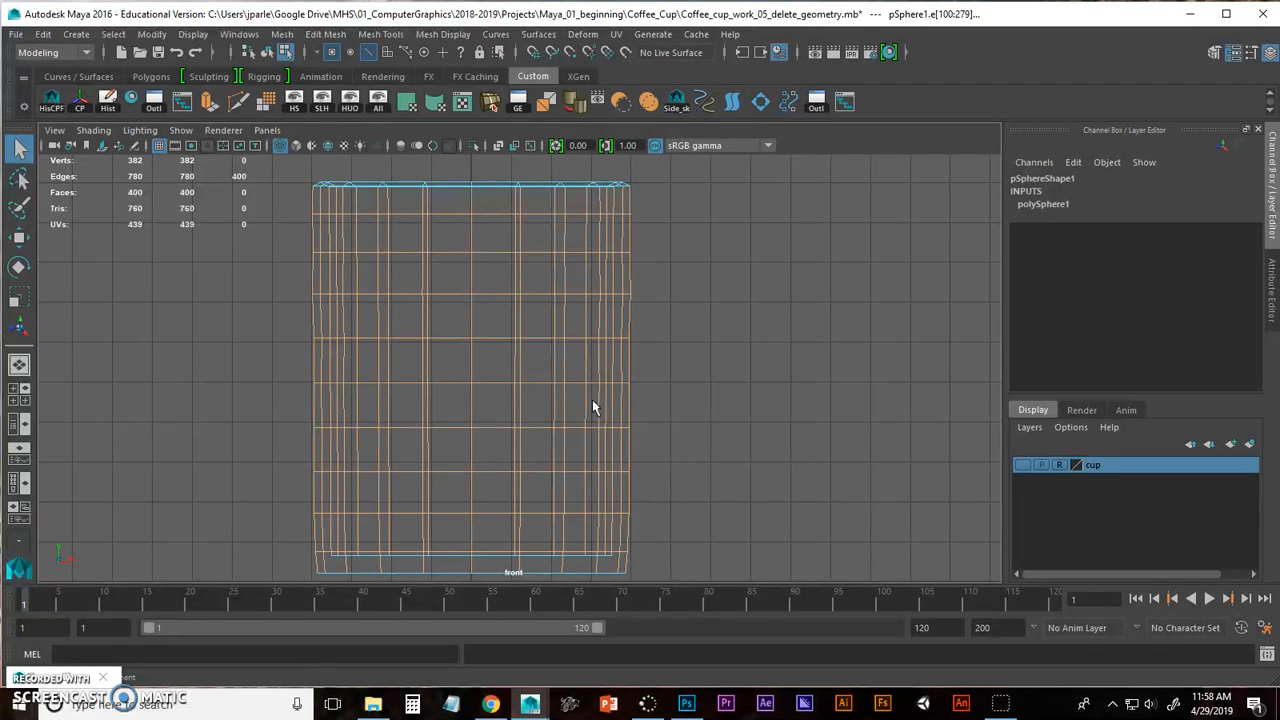
Step: Deselect the vertical edges between the rings, leaving only the outer wall's horizontal edge rings selected
click(467, 237)
drag(288, 183, 683, 245)
ctrl+drag(292, 271, 568, 274)
ctrl+drag(280, 320, 645, 320)
ctrl+drag(282, 360, 655, 362)
ctrl+drag(292, 404, 642, 412)
ctrl+drag(294, 454, 652, 453)
ctrl+drag(289, 493, 652, 496)
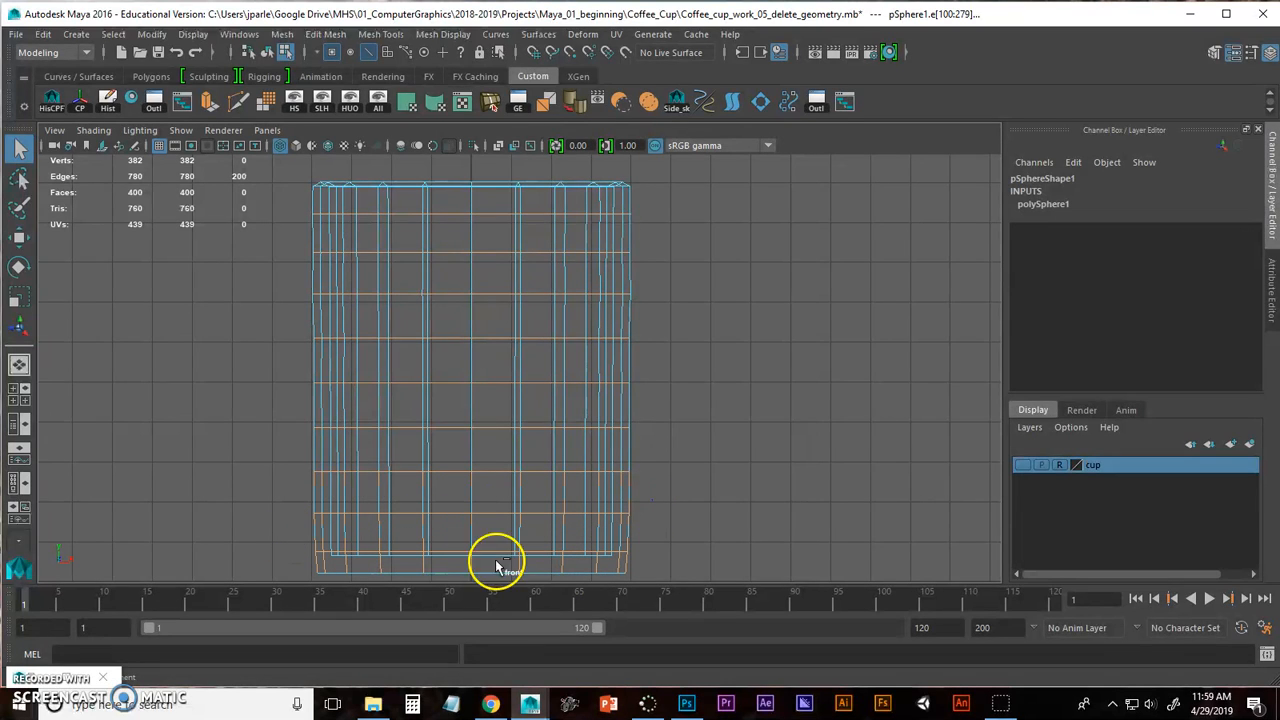
ctrl+drag(594, 567, 634, 564)
Step: Delete the selected horizontal edge rings from the outer wall in the shaded perspective view
key(space)
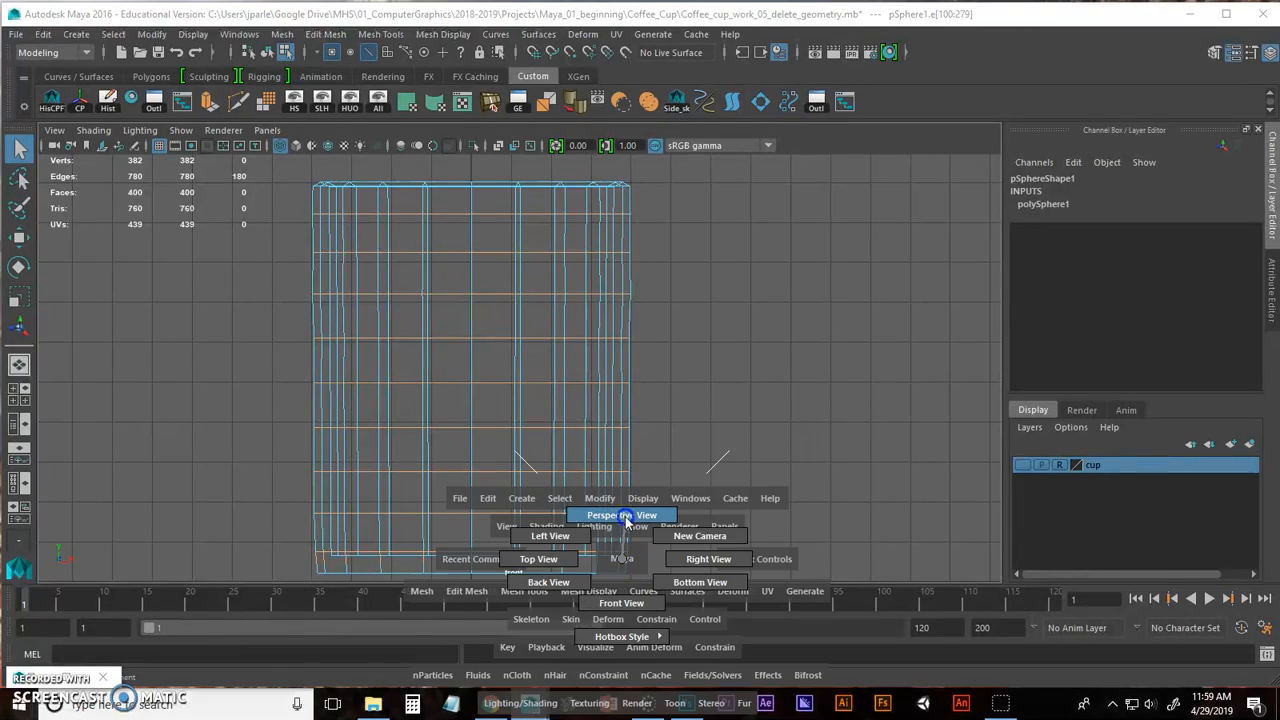
click(625, 515)
key(5)
mouse_move(634, 429)
alt+mouse_down()
mouse_move(491, 437)
mouse_move(577, 417)
mouse_move(690, 432)
mouse_move(526, 437)
mouse_move(666, 409)
mouse_move(640, 427)
alt+mouse_up()
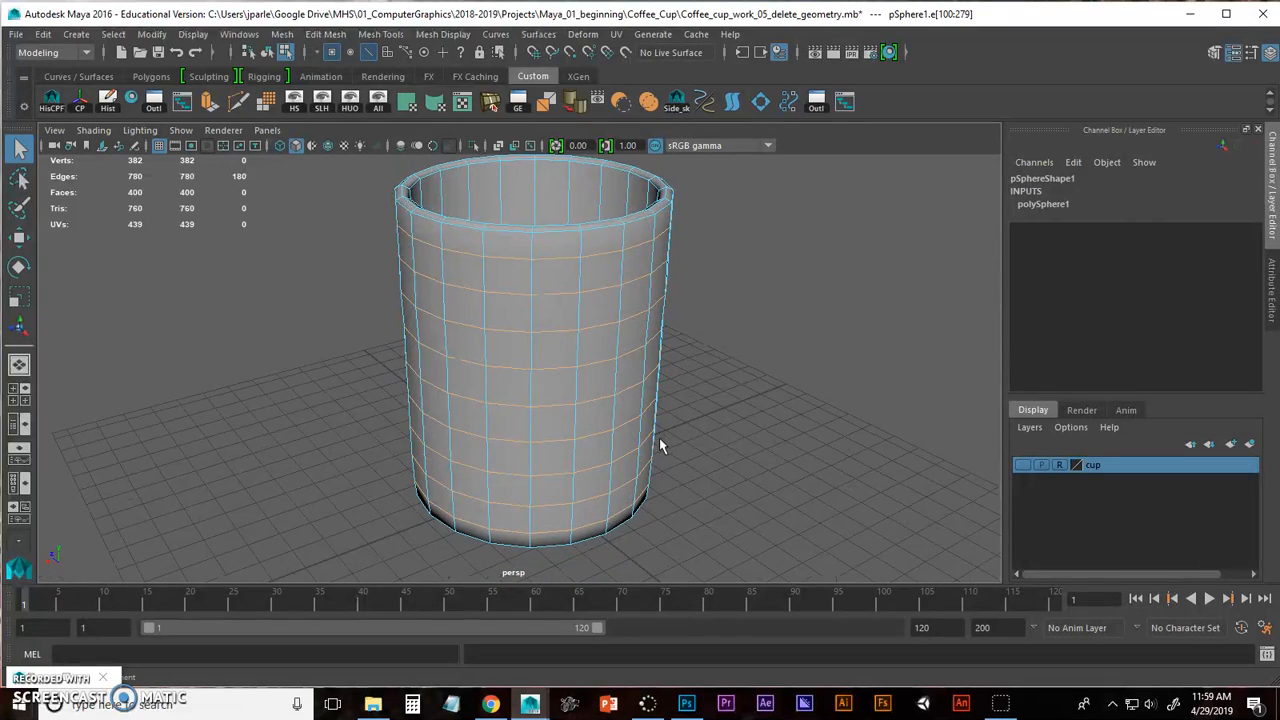
key(Delete)
click(663, 425)
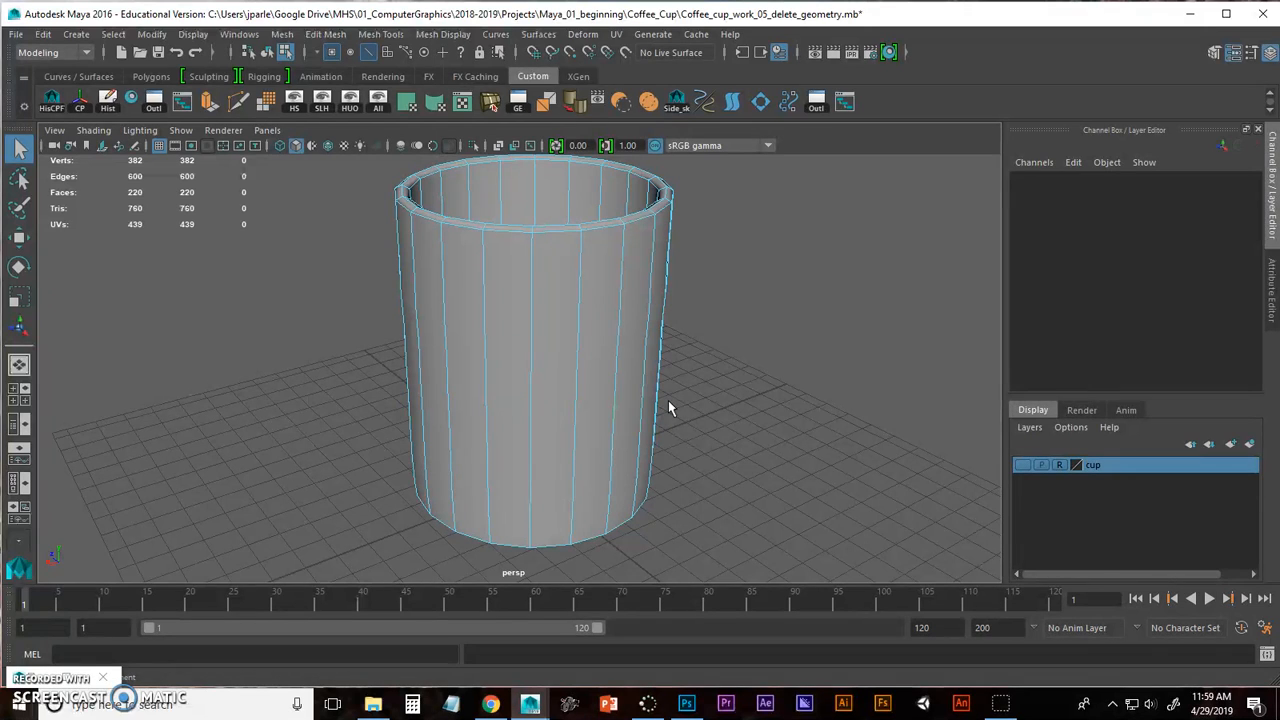
Step: Switch the cup to vertex selection and inspect the vertices along the wall's vertical edges
mouse_move(684, 427)
alt+mouse_down()
mouse_move(677, 413)
mouse_move(674, 440)
alt+mouse_up()
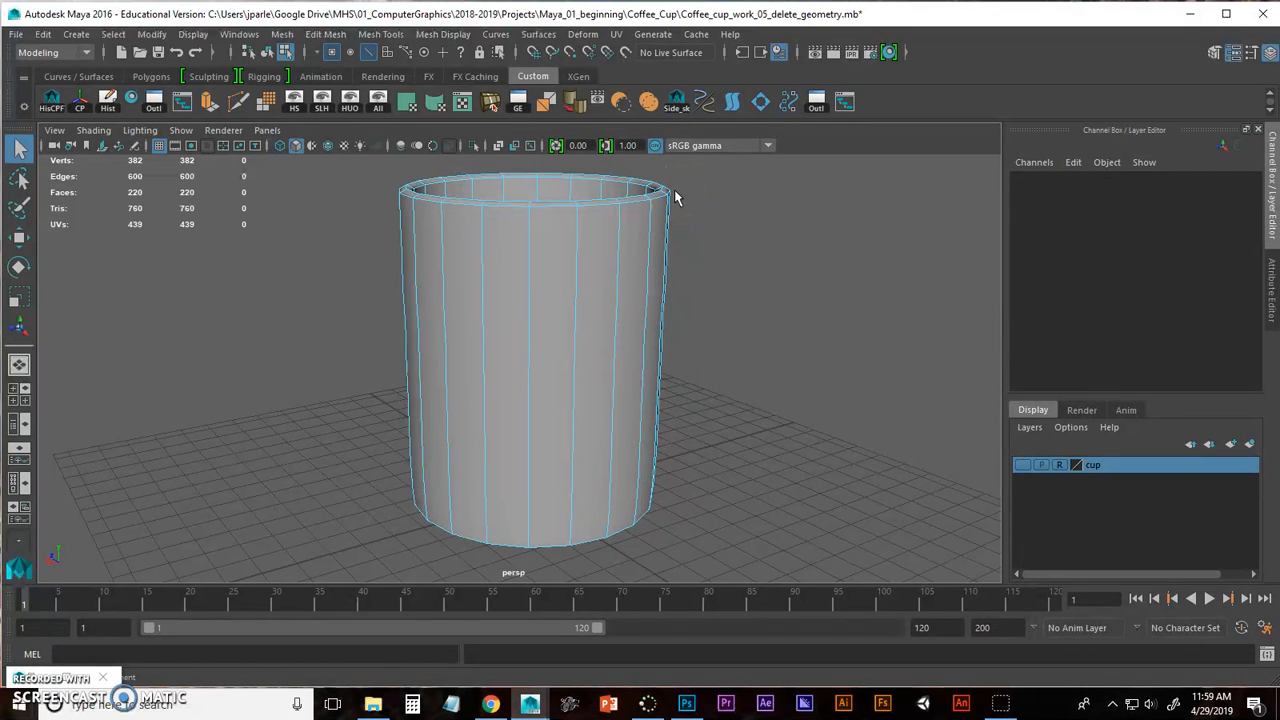
alt+drag(604, 248, 546, 241)
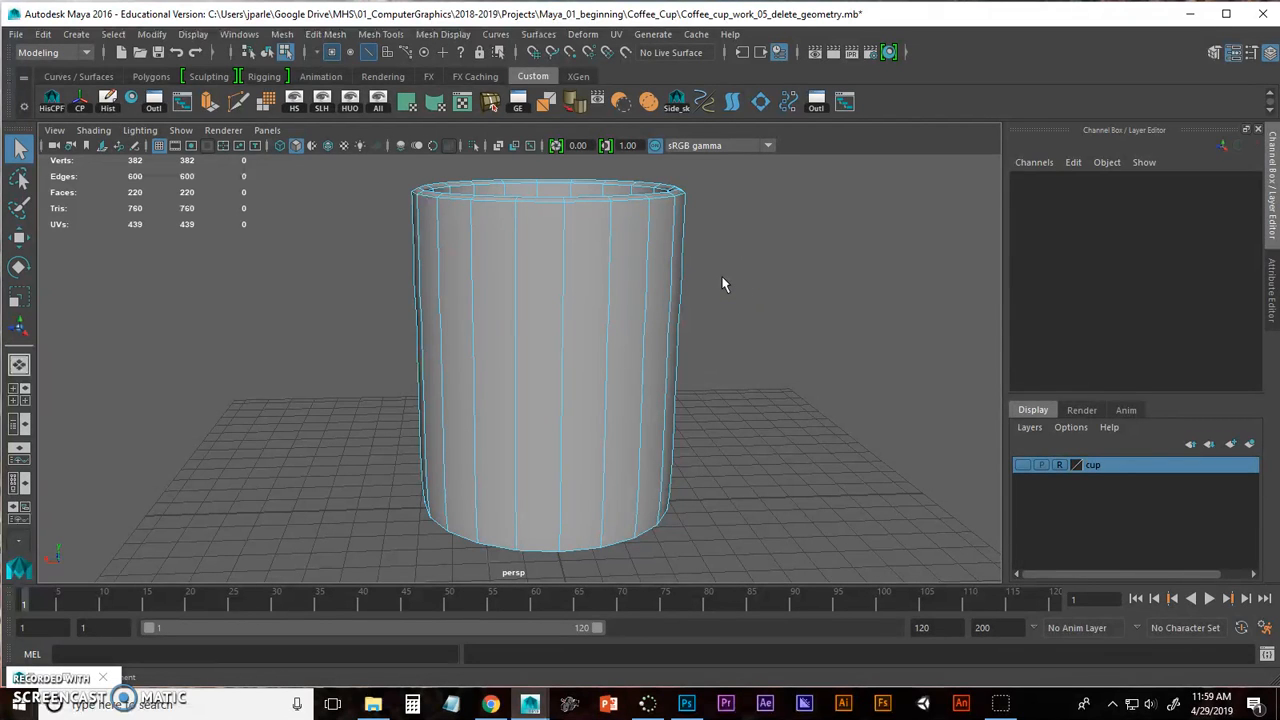
click(640, 312)
key(F9)
alt+drag(682, 303, 597, 314)
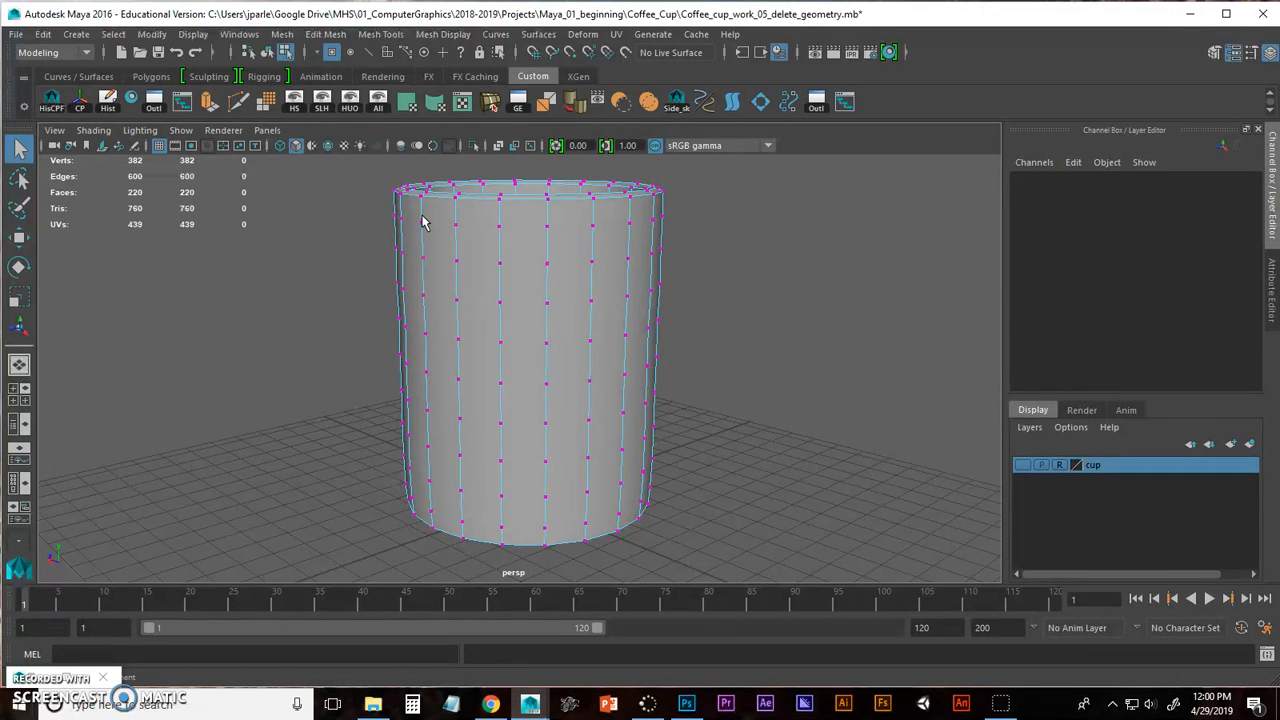
Step: Select all the cup's vertices below the rim in a wireframe orthographic view, and return to the shaded perspective view
key(space)
drag(422, 222, 423, 254)
key(4)
alt+middle_drag(455, 256, 517, 257)
drag(316, 197, 707, 571)
key(space)
drag(663, 423, 563, 337)
alt+right_drag(563, 337, 640, 345)
mouse_move(640, 345)
alt+mouse_down()
mouse_move(651, 371)
mouse_move(651, 309)
mouse_move(548, 295)
mouse_move(569, 303)
mouse_move(560, 341)
alt+mouse_up()
key(5)
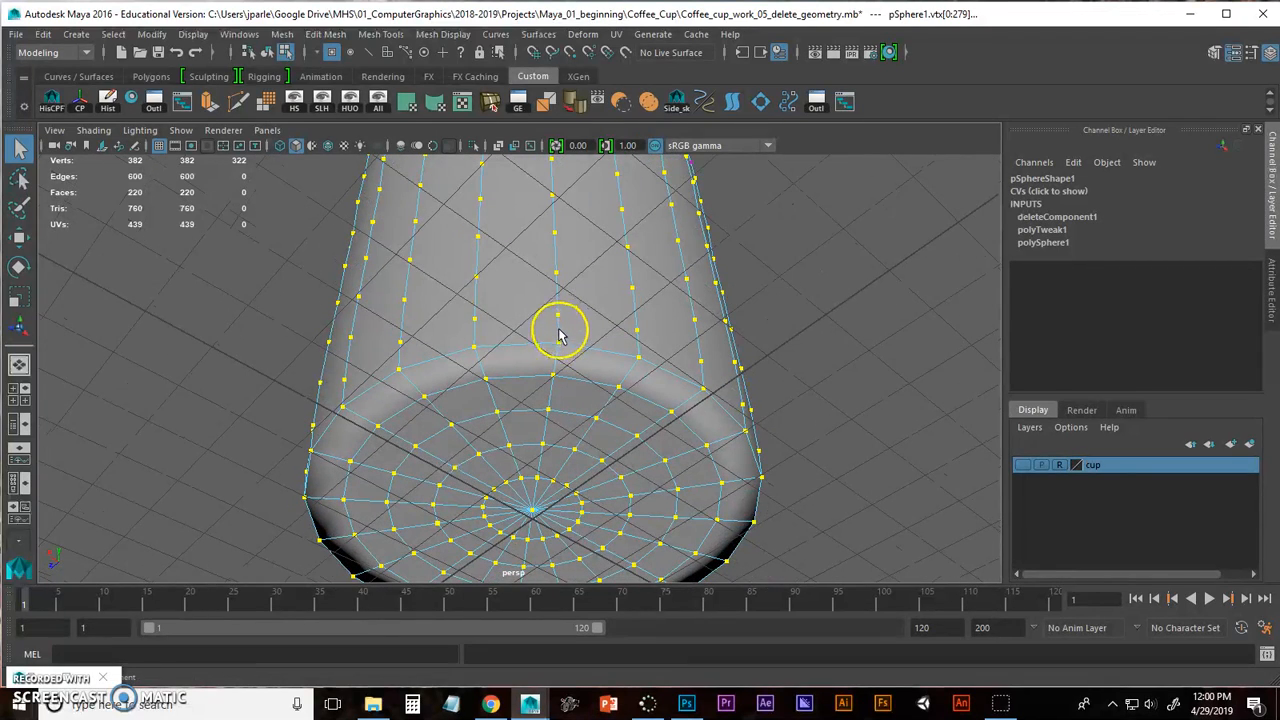
Step: Delete the selected vertices to clear the leftover points along the walls' vertical edges, and inspect the inside of the cup
alt+drag(563, 346, 636, 318)
alt+right_drag(636, 318, 480, 243)
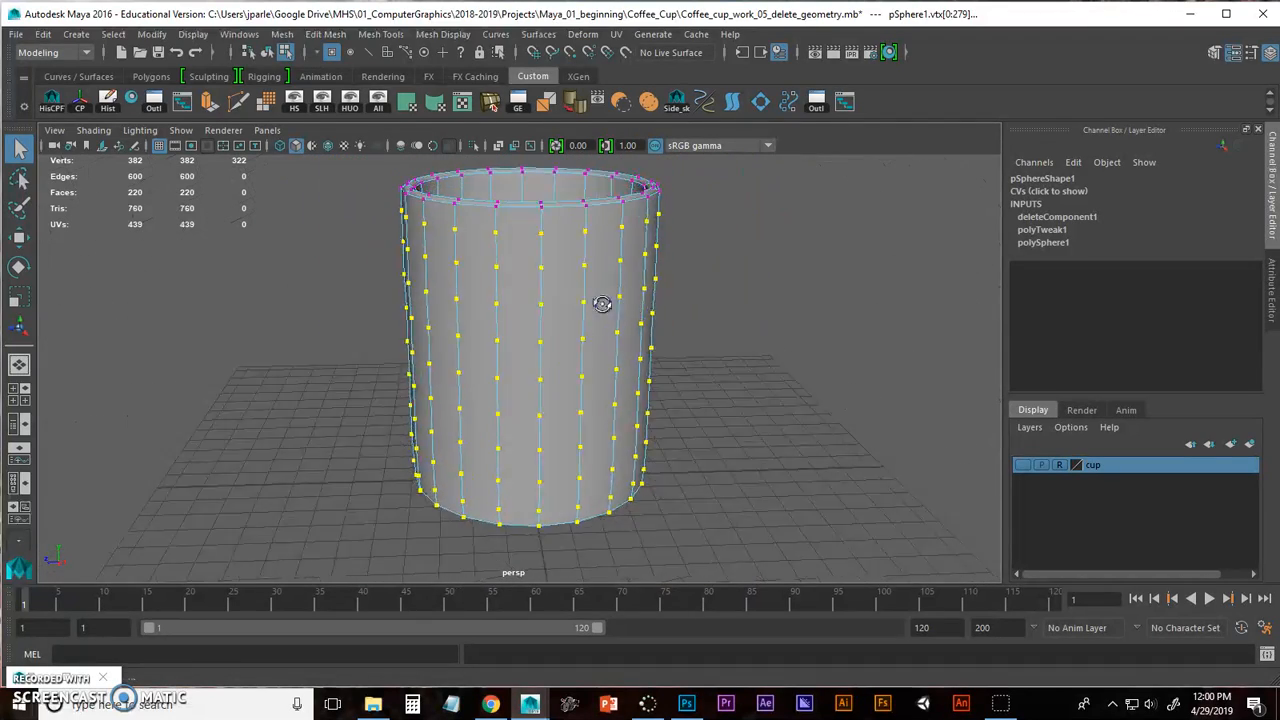
alt+right_drag(465, 303, 573, 333)
key(Delete)
alt+drag(613, 351, 603, 449)
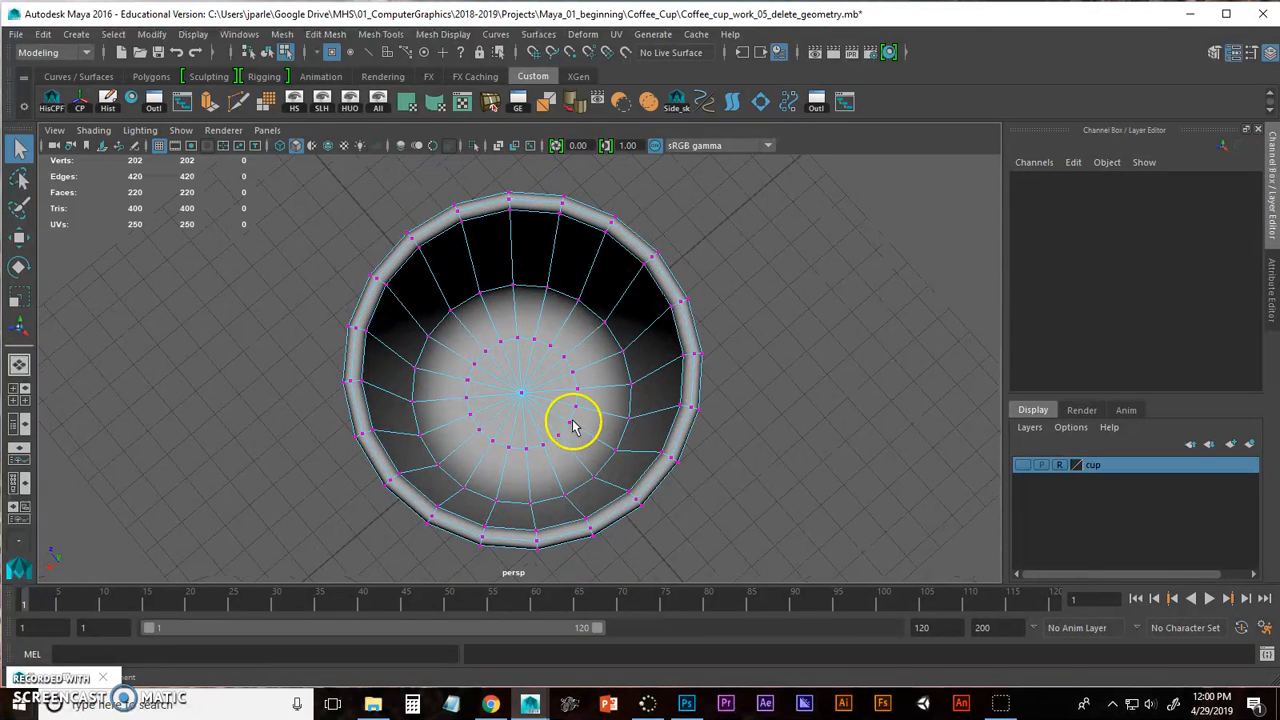
alt+drag(586, 400, 571, 314)
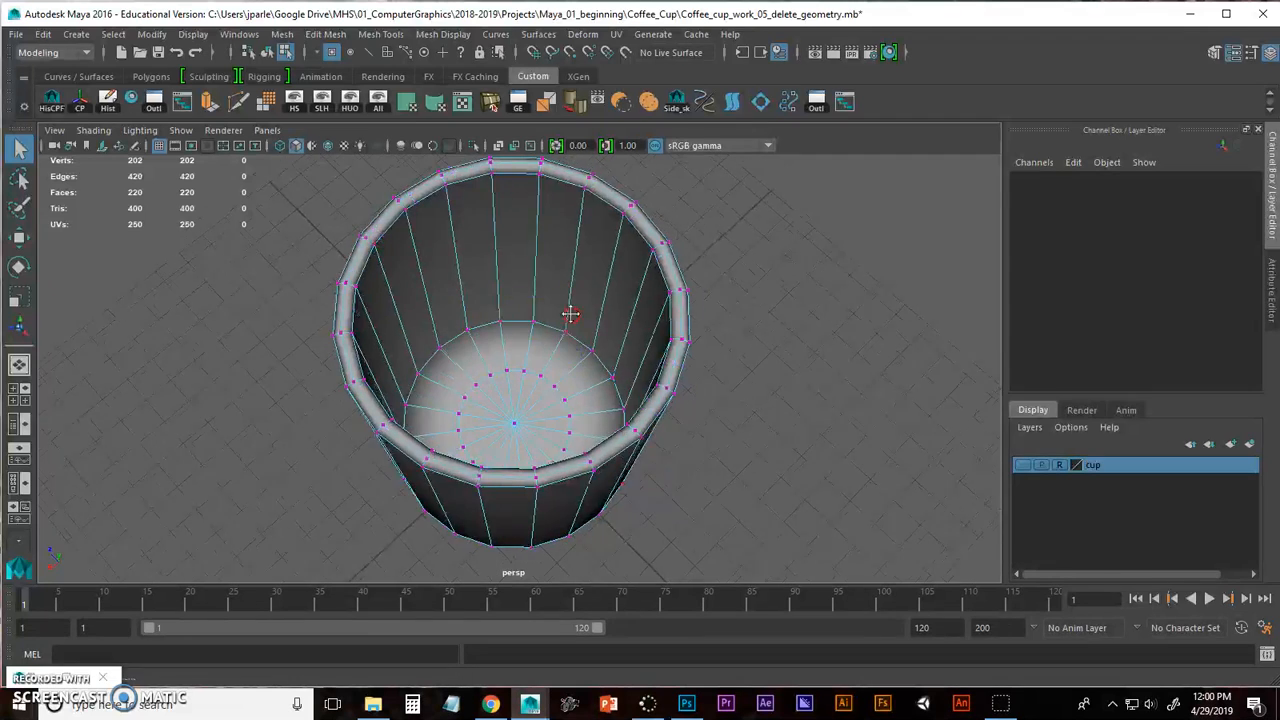
Step: Try to delete small groups of connected vertices on one side of the cup's rim
alt+middle_drag(571, 314, 490, 335)
drag(543, 259, 625, 300)
key(Delete)
drag(548, 278, 627, 328)
key(Delete)
drag(550, 324, 624, 358)
key(Delete)
alt+middle_drag(625, 356, 611, 326)
alt+right_drag(611, 326, 700, 314)
alt+middle_drag(700, 314, 698, 357)
drag(553, 311, 629, 351)
key(Delete)
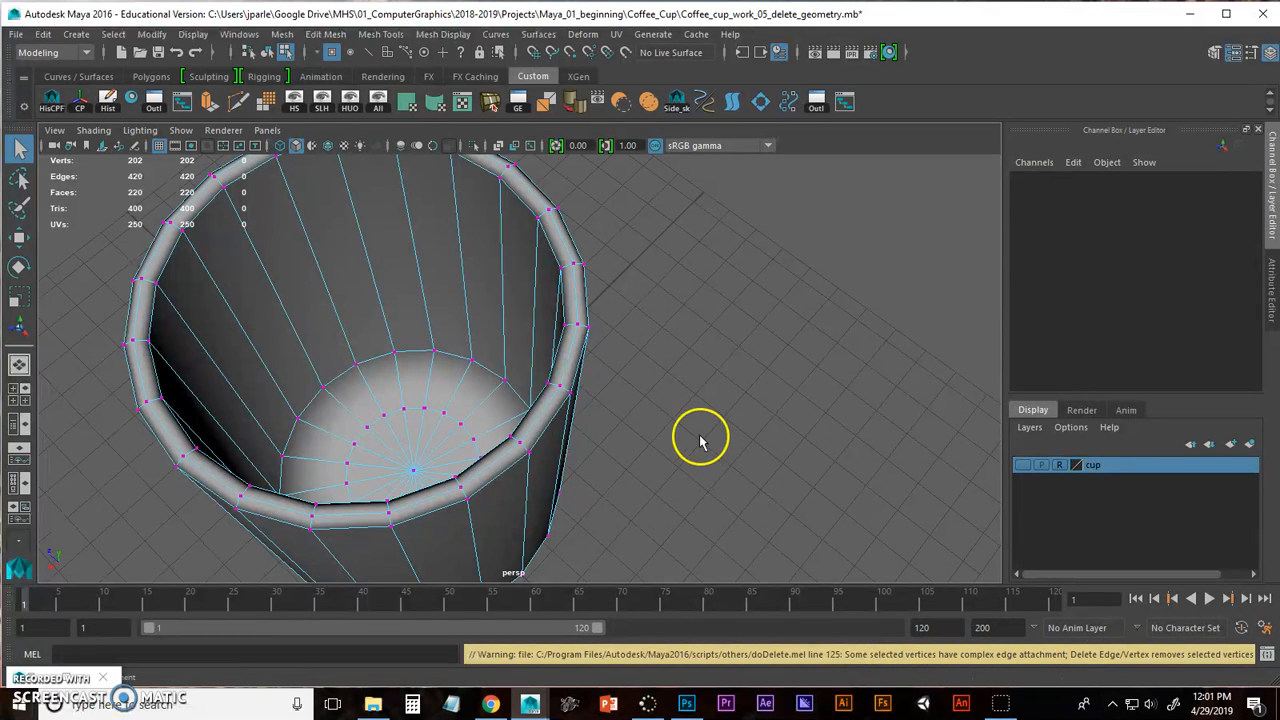
Step: Return the cup to object mode and inspect its simplified walls and rim
alt+drag(700, 440, 688, 397)
alt+right_drag(688, 397, 434, 364)
alt+middle_drag(434, 364, 454, 346)
alt+drag(454, 346, 425, 362)
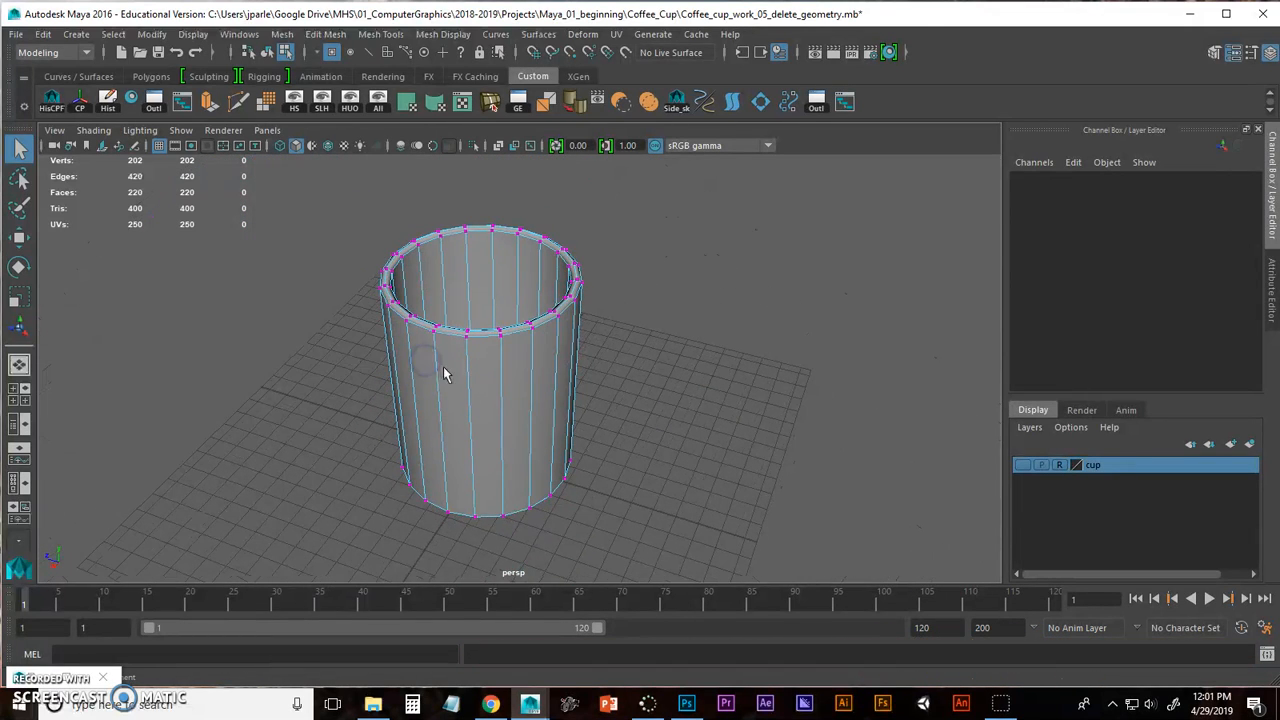
key(F8)
alt+middle_drag(463, 369, 449, 391)
alt+right_drag(380, 391, 575, 388)
alt+middle_drag(575, 388, 631, 350)
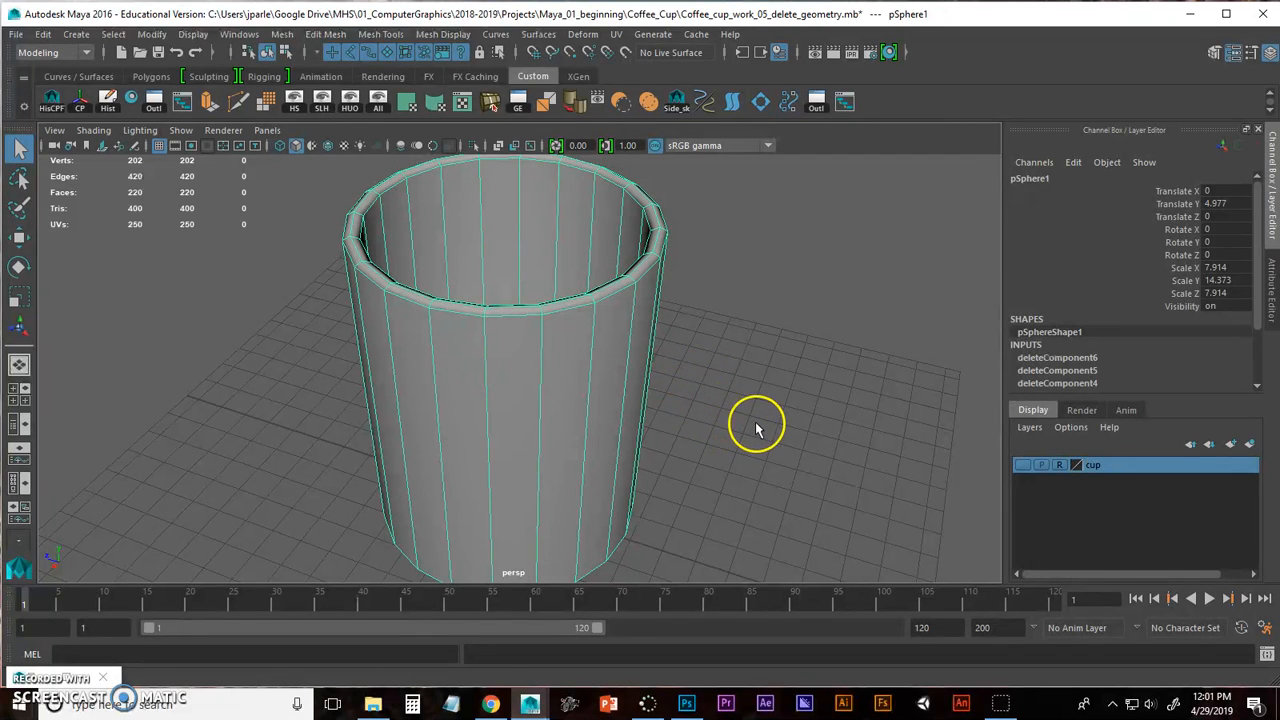
alt+drag(737, 429, 735, 416)
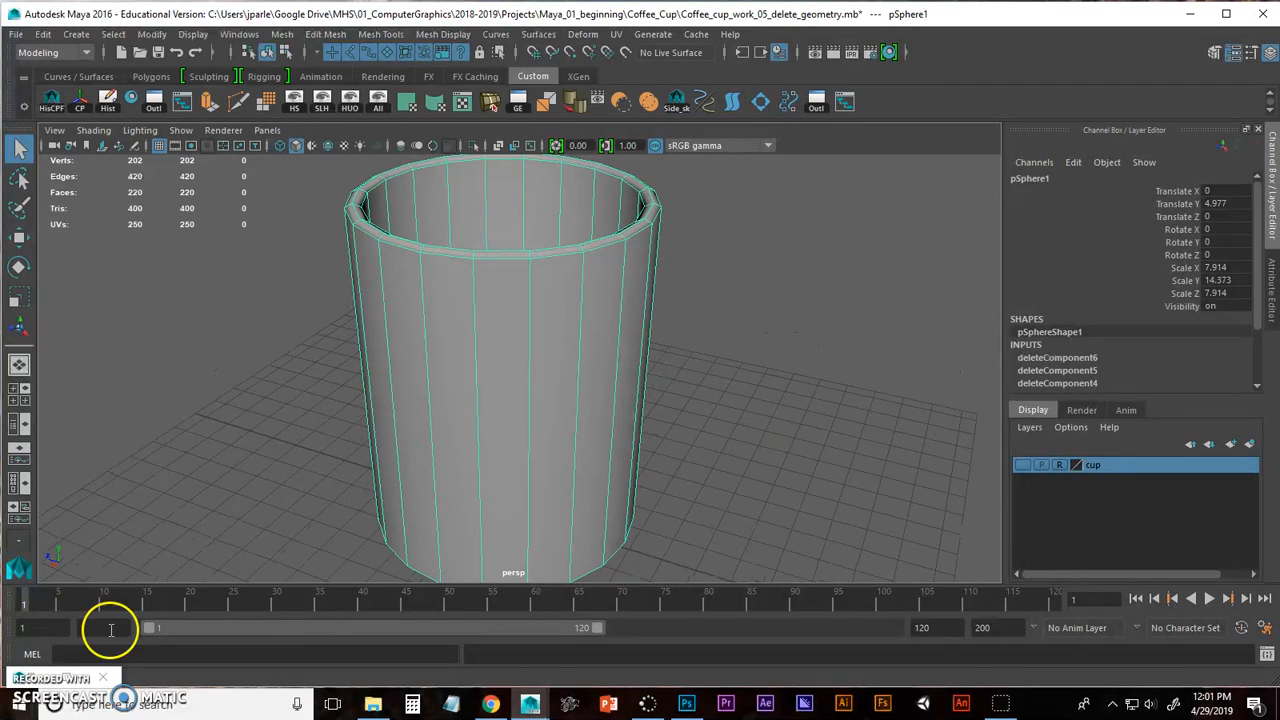